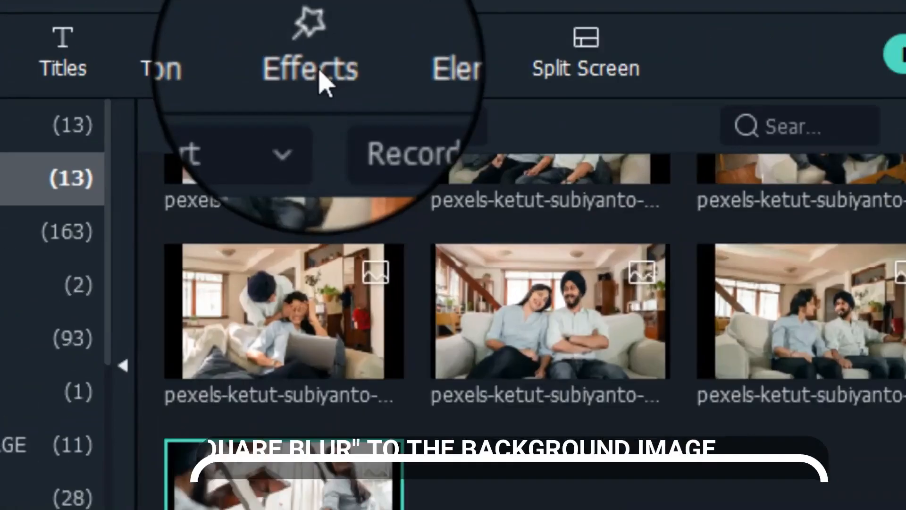
Find the Square Blur effect and apply it to the background image clip on track 3
{"action": "left_click", "coordinate": [320, 72]}
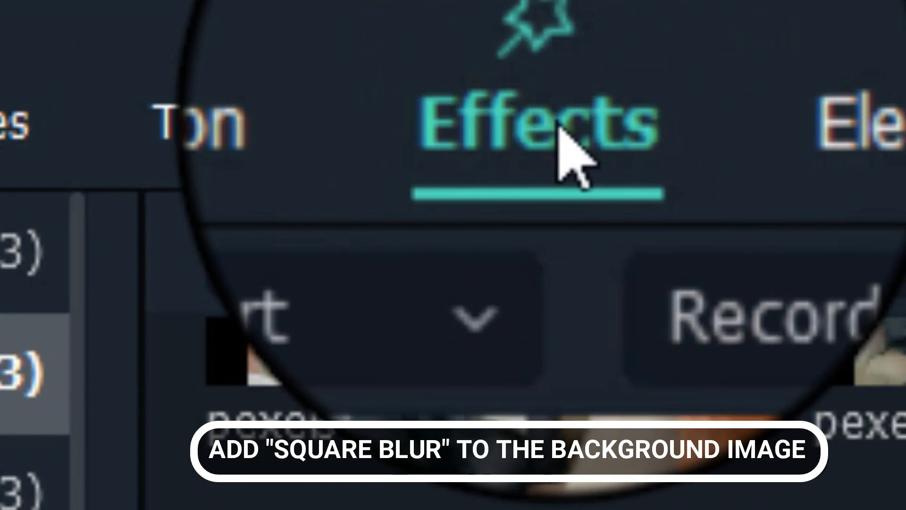
{"action": "left_click", "coordinate": [478, 76]}
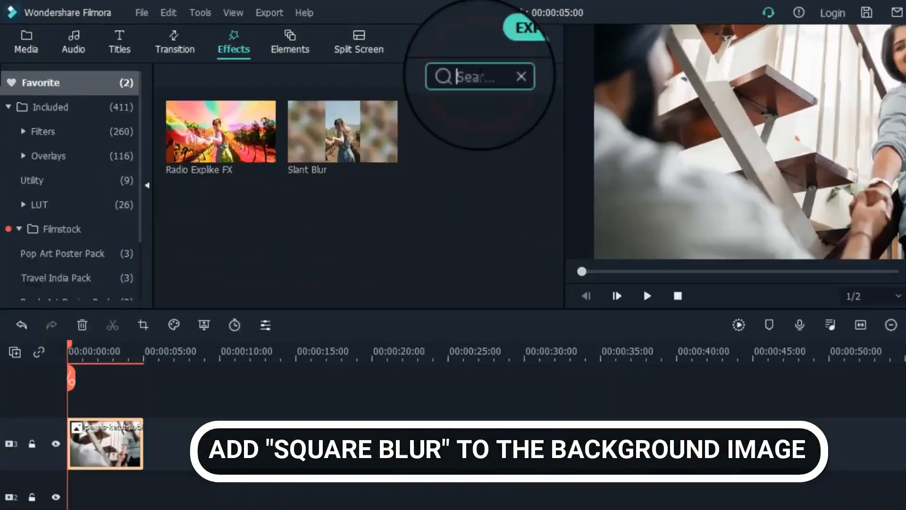
{"action": "type", "text": "SQ"}
{"action": "left_click_drag", "start_coordinate": [242, 131], "coordinate": [108, 455]}
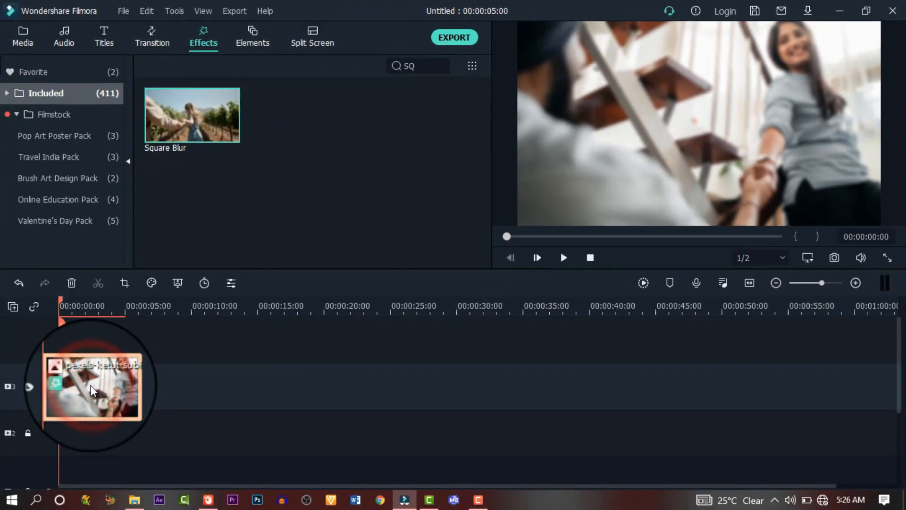
Set the background image's Square Blur size to 3 and confirm
{"action": "double_click", "coordinate": [93, 390]}
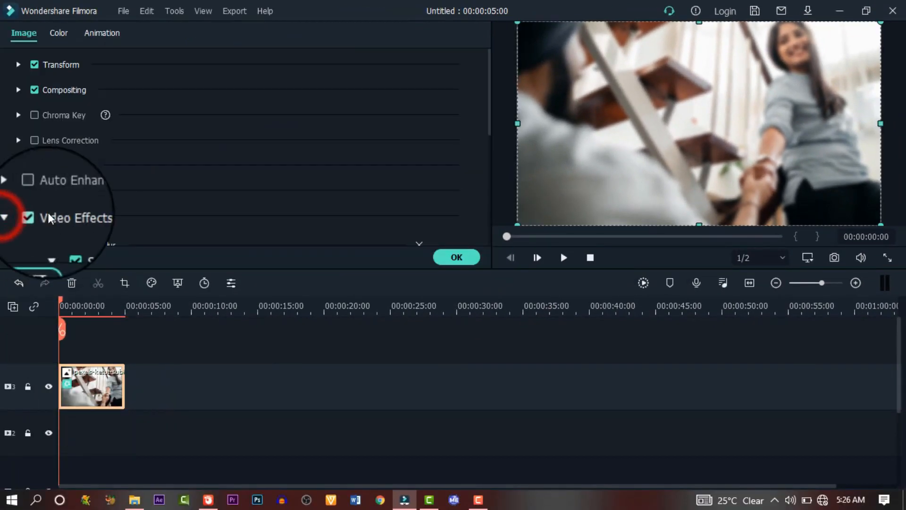
{"action": "scroll", "coordinate": [48, 218], "scroll_direction": "down", "scroll_amount": 3}
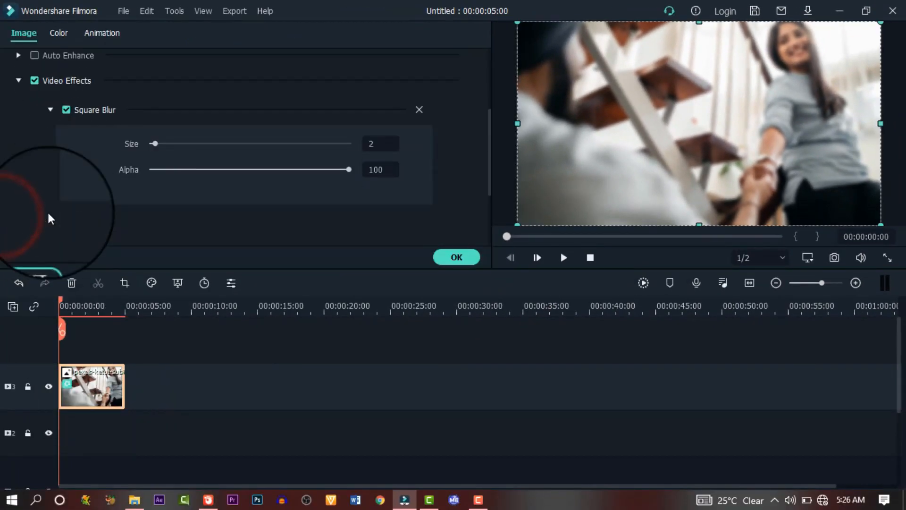
{"action": "left_click", "coordinate": [152, 142]}
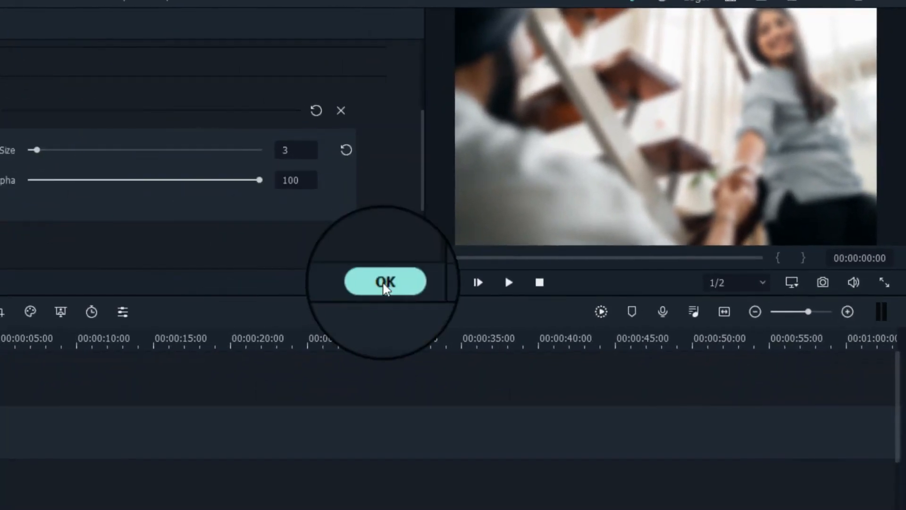
{"action": "left_click", "coordinate": [63, 455]}
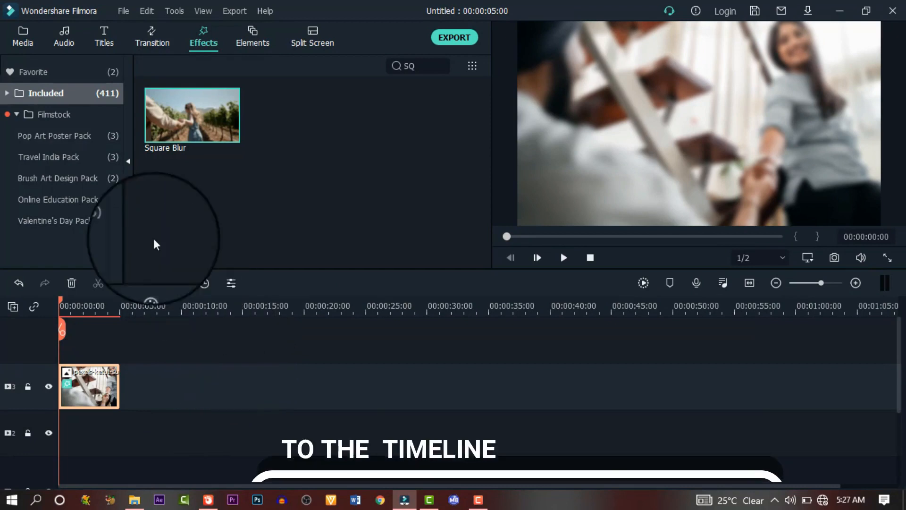
Add five couple photos from the project media folder to new tracks 4 to 8, stacked above the background from the timeline start
{"action": "left_click", "coordinate": [23, 40]}
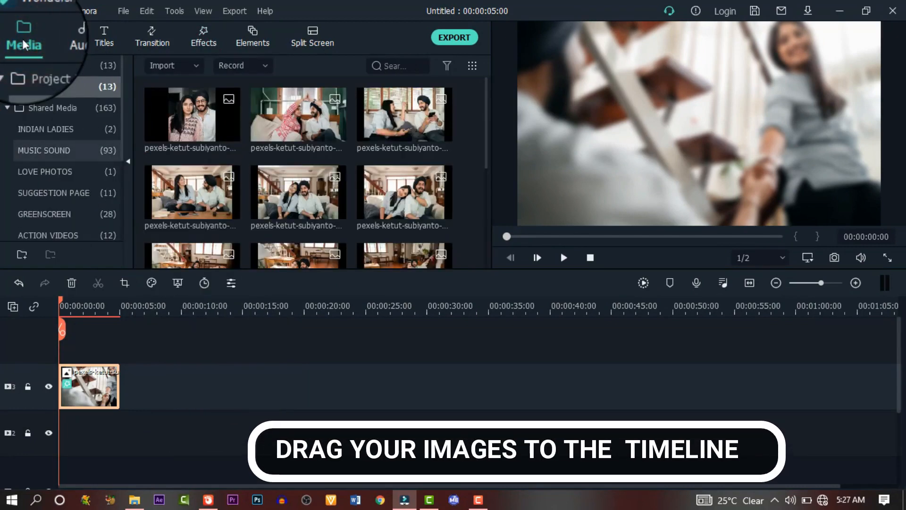
{"action": "left_click_drag", "start_coordinate": [280, 115], "coordinate": [59, 347]}
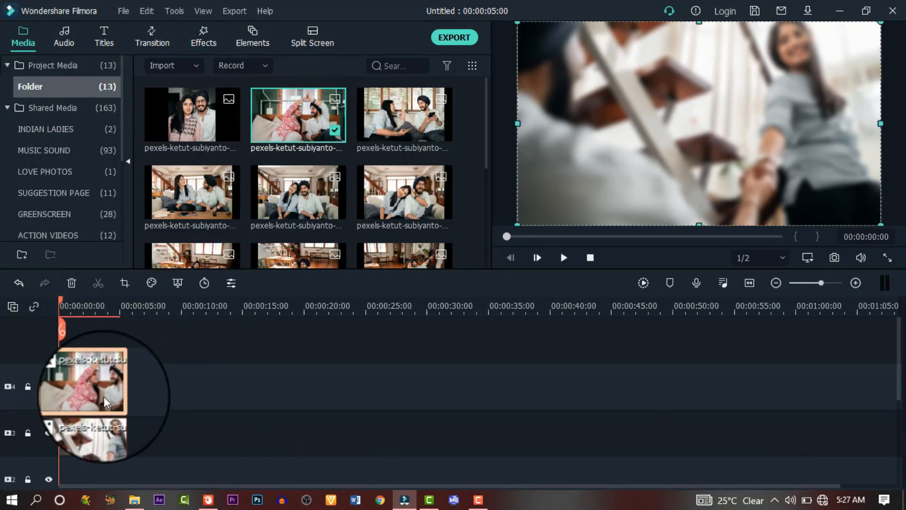
{"action": "left_click_drag", "start_coordinate": [392, 123], "coordinate": [51, 357]}
{"action": "left_click_drag", "start_coordinate": [181, 198], "coordinate": [52, 345]}
{"action": "left_click_drag", "start_coordinate": [438, 321], "coordinate": [90, 509]}
{"action": "left_click_drag", "start_coordinate": [628, 286], "coordinate": [175, 509]}
Stack two more photos at the timeline start: the couple pointing on the sofa on track 9 and the laptop photo on track 10
{"action": "scroll", "coordinate": [441, 362], "scroll_direction": "down", "scroll_amount": 5}
{"action": "scroll", "coordinate": [441, 362], "scroll_direction": "up", "scroll_amount": 2}
{"action": "scroll", "coordinate": [295, 335], "scroll_direction": "down", "scroll_amount": 2}
{"action": "scroll", "coordinate": [295, 335], "scroll_direction": "up", "scroll_amount": 4}
{"action": "scroll", "coordinate": [452, 150], "scroll_direction": "up", "scroll_amount": 3}
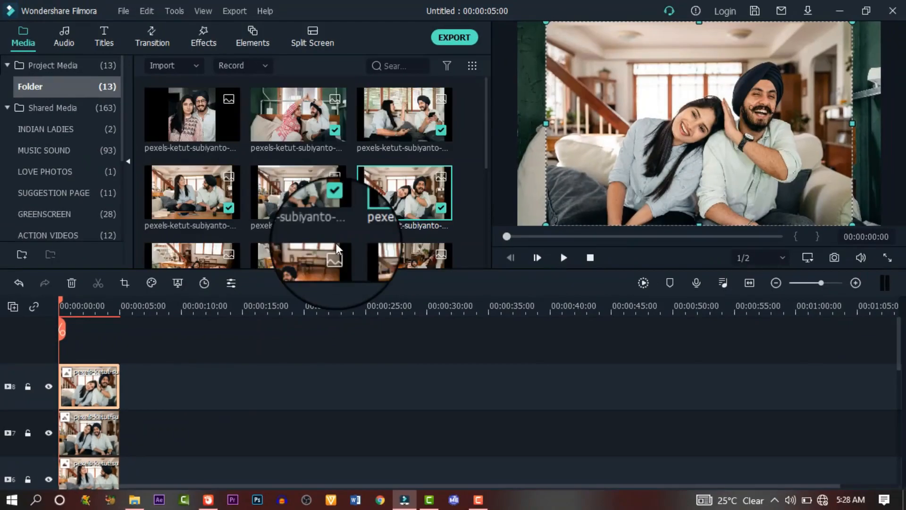
{"action": "scroll", "coordinate": [452, 150], "scroll_direction": "down", "scroll_amount": 5}
{"action": "left_click_drag", "start_coordinate": [550, 7], "coordinate": [113, 291]}
{"action": "left_click_drag", "start_coordinate": [85, 351], "coordinate": [86, 351]}
{"action": "left_click_drag", "start_coordinate": [199, 205], "coordinate": [115, 366]}
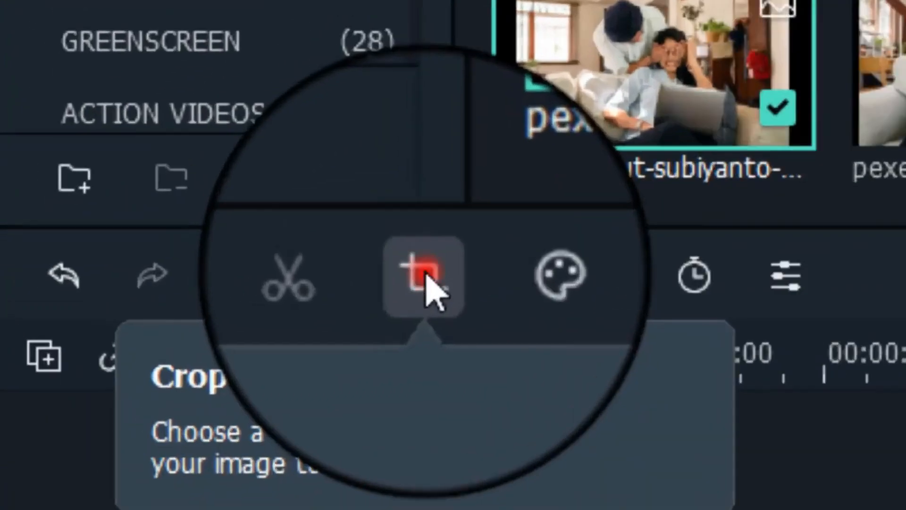
Crop the images on tracks 10 and 9 to a 16:9 ratio
{"action": "left_click", "coordinate": [426, 276]}
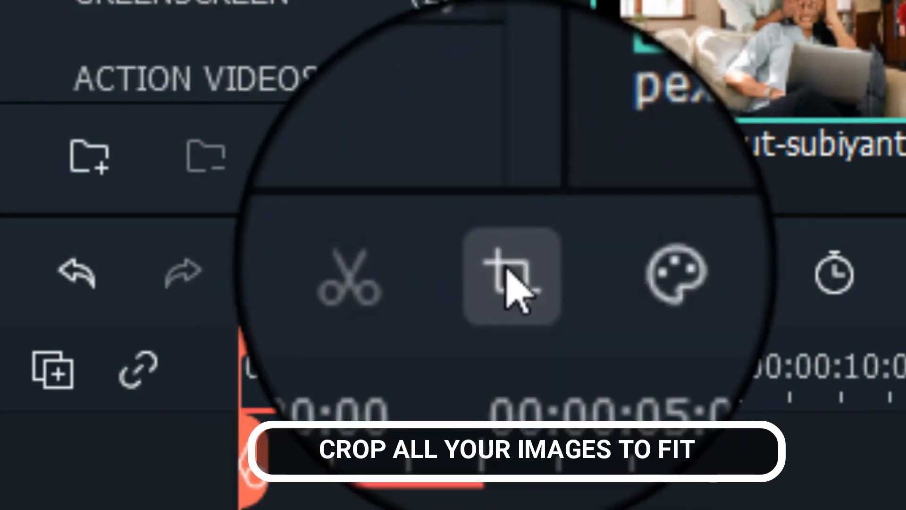
{"action": "left_click", "coordinate": [507, 271]}
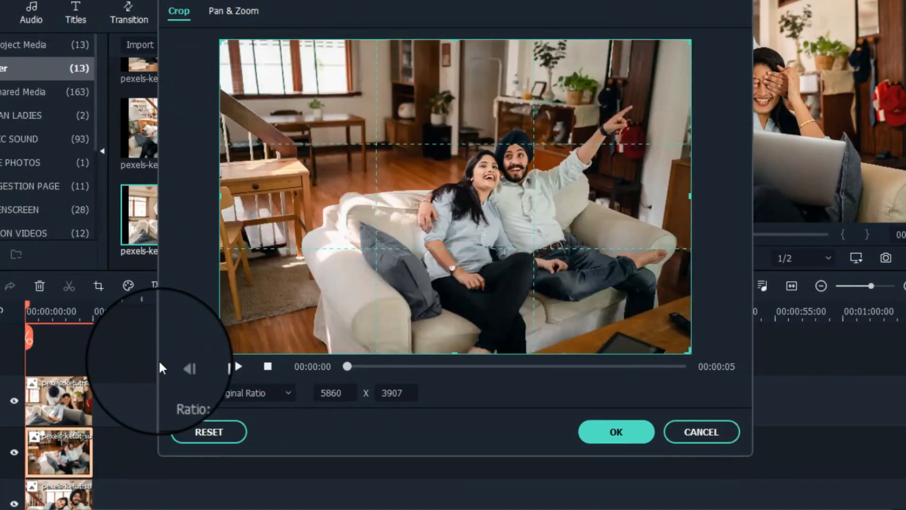
{"action": "left_click", "coordinate": [242, 394]}
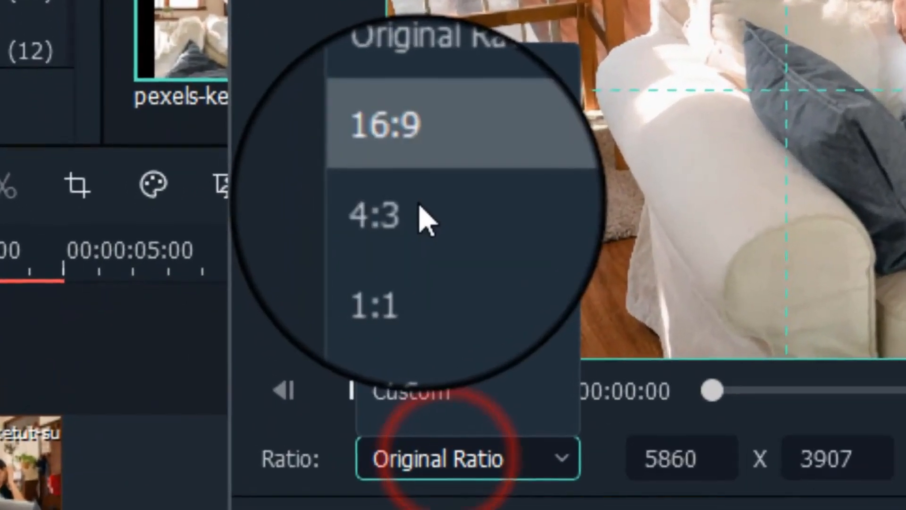
{"action": "left_click", "coordinate": [415, 124]}
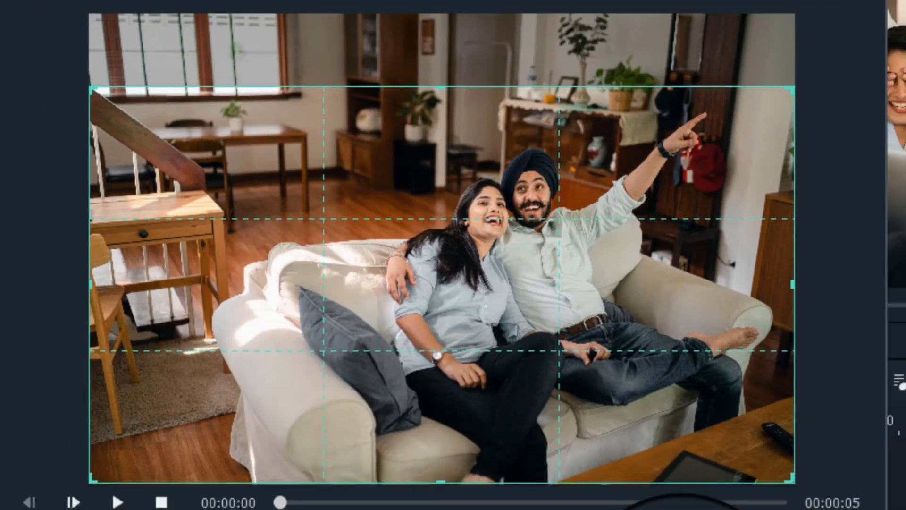
{"action": "left_click", "coordinate": [542, 480]}
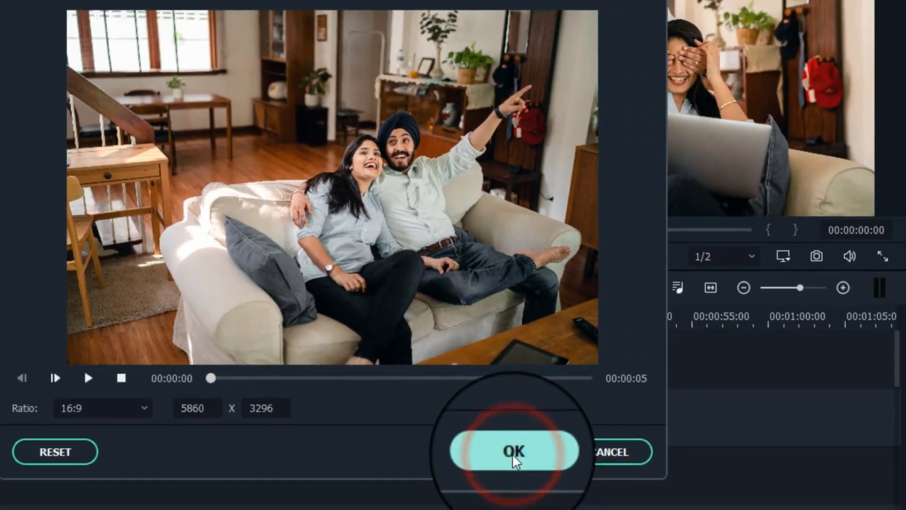
Crop the track 8 image to 16:9 with the crop frame moved down to the photo's lower edge
{"action": "left_click", "coordinate": [80, 362]}
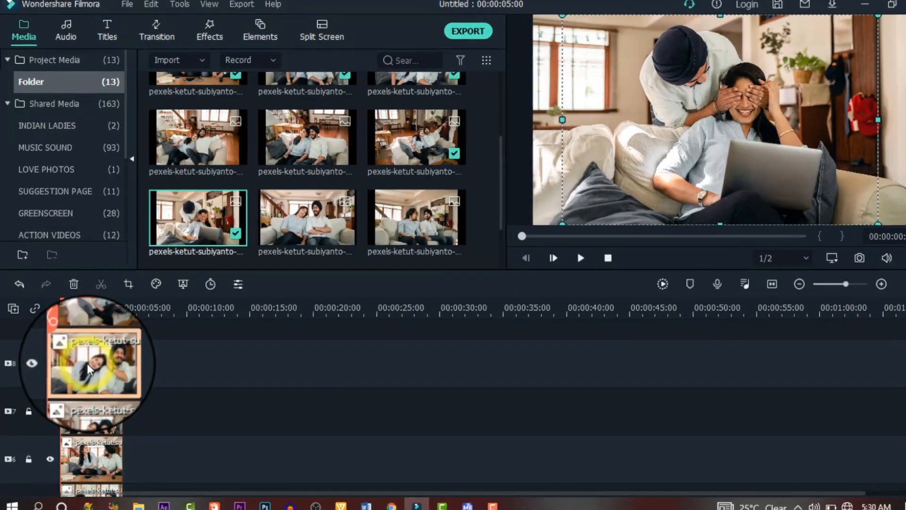
{"action": "right_click", "coordinate": [87, 363]}
{"action": "left_click", "coordinate": [141, 197]}
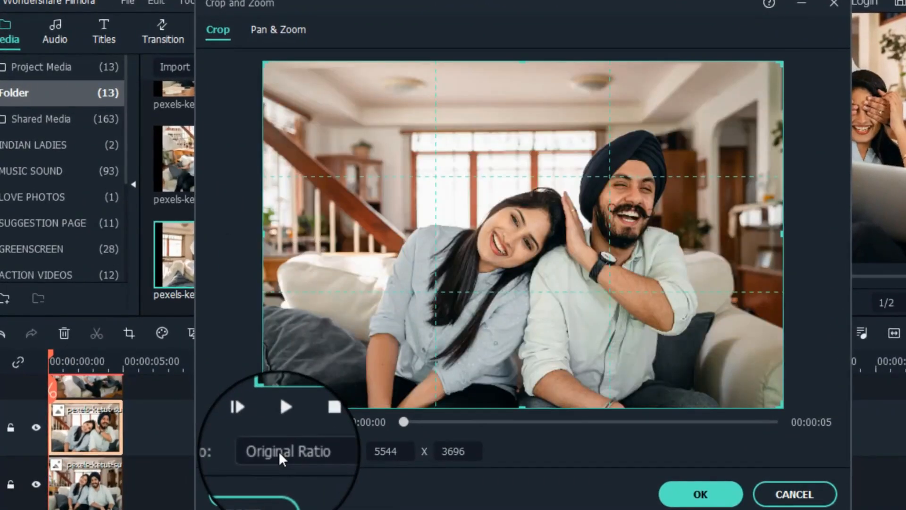
{"action": "left_click", "coordinate": [278, 451]}
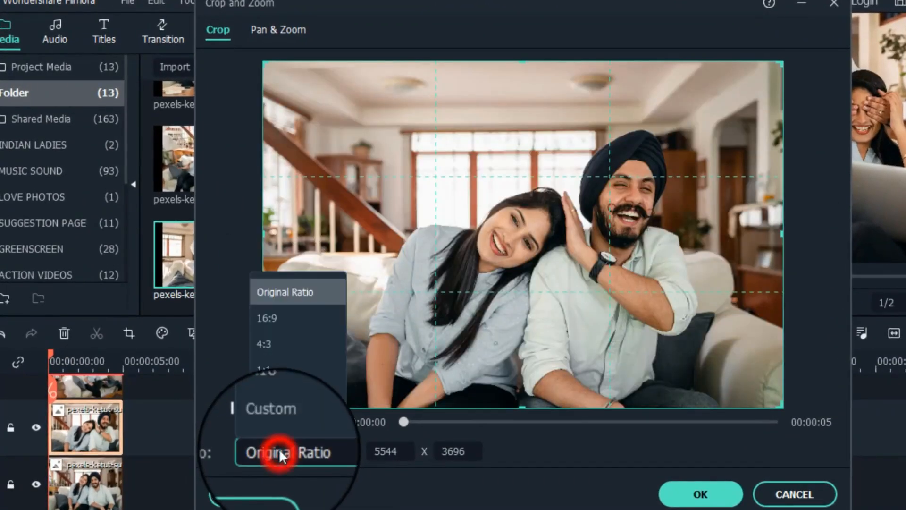
{"action": "left_click", "coordinate": [290, 317]}
{"action": "left_click_drag", "start_coordinate": [526, 271], "coordinate": [527, 298]}
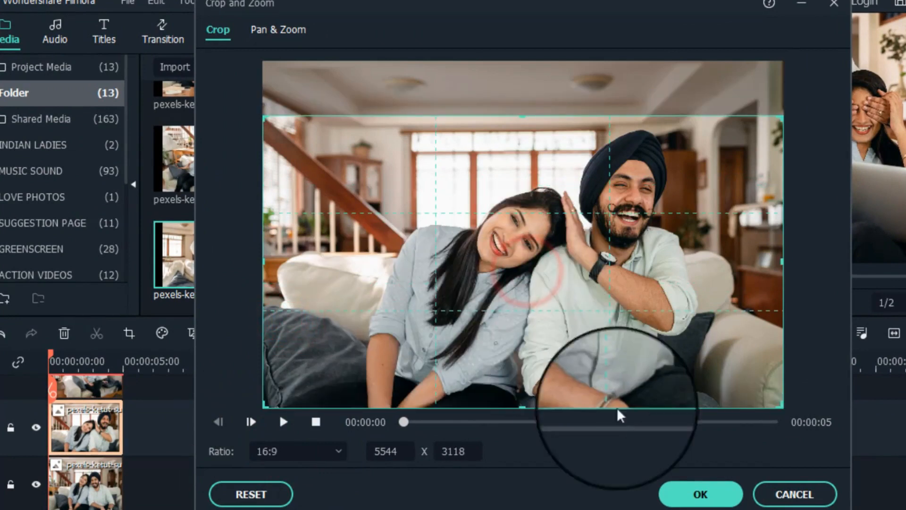
{"action": "left_click", "coordinate": [701, 494]}
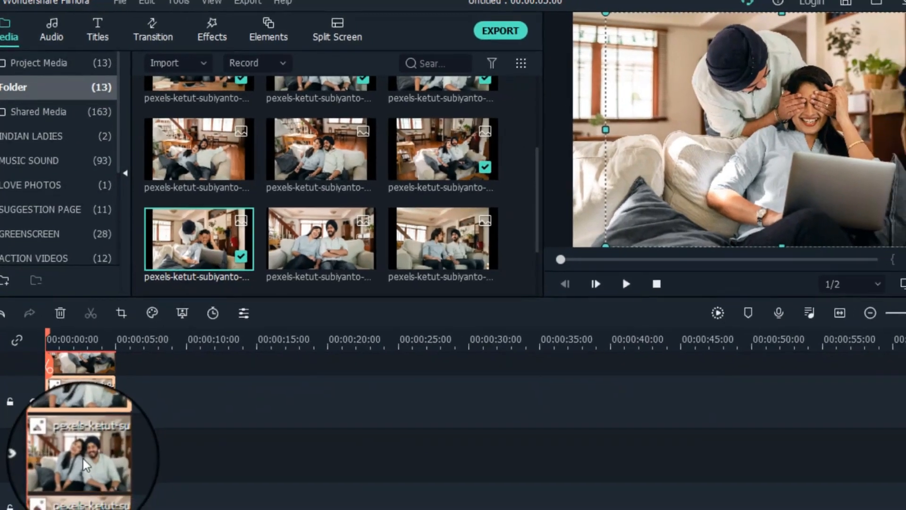
Open the crop settings for the image clip on track 6
{"action": "left_click", "coordinate": [90, 495]}
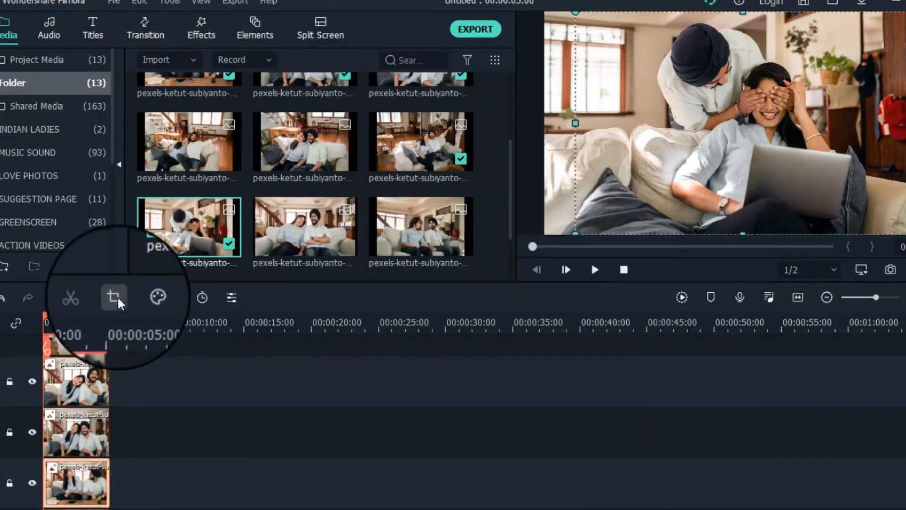
{"action": "left_click", "coordinate": [115, 297]}
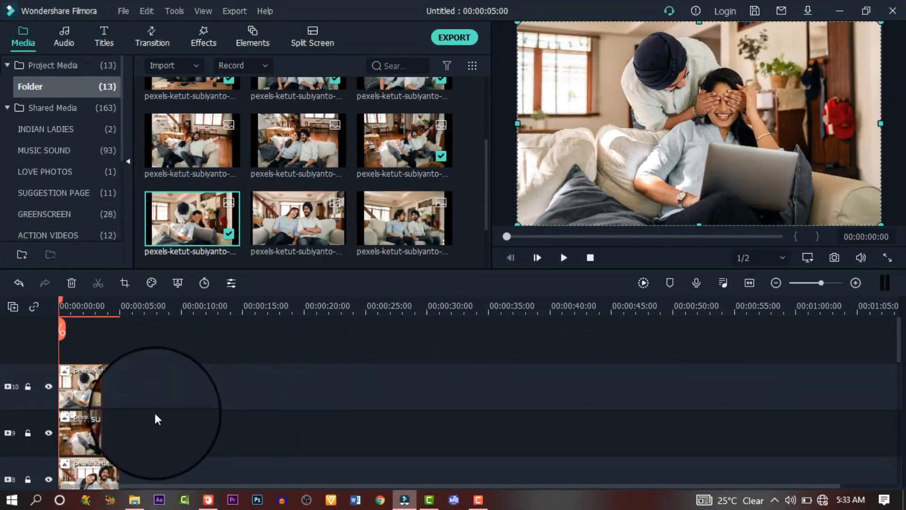
Set the scale of the images on tracks 10, 9 and 8 to 35%
{"action": "double_click", "coordinate": [89, 386]}
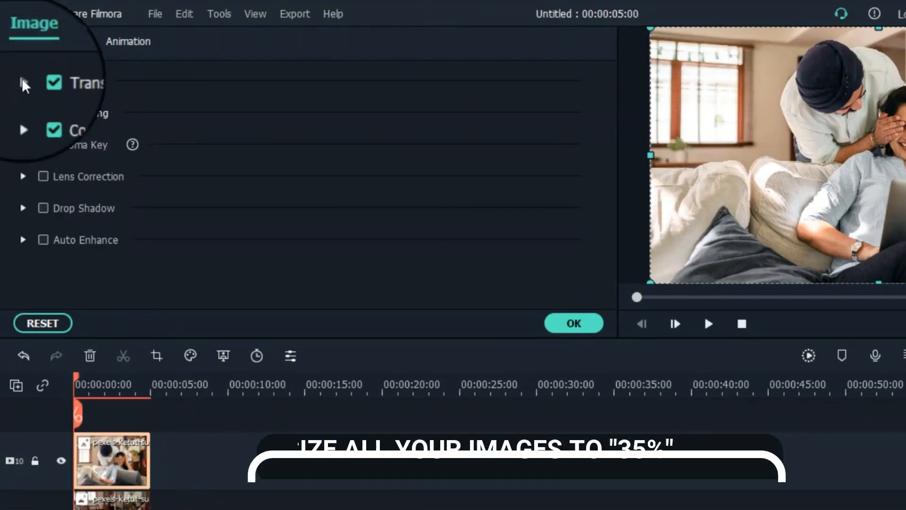
{"action": "left_click", "coordinate": [23, 84]}
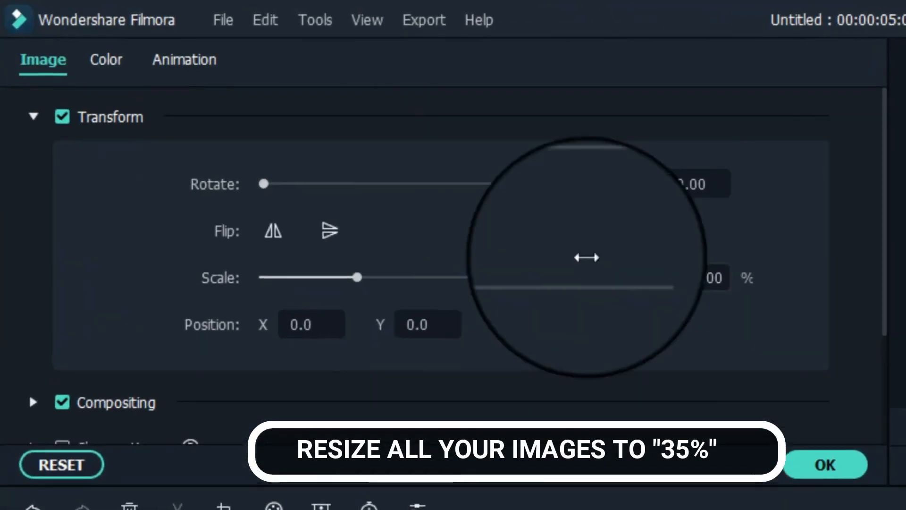
{"action": "double_click", "coordinate": [694, 281]}
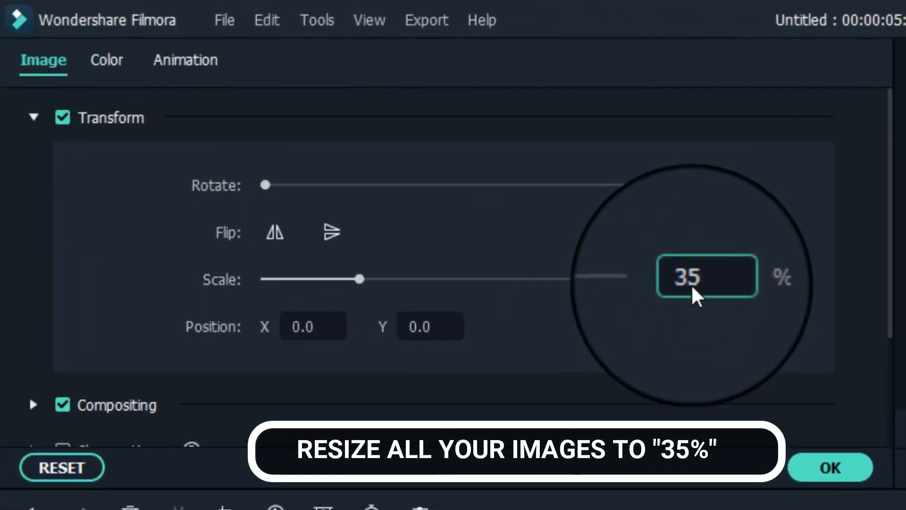
{"action": "left_click", "coordinate": [663, 324]}
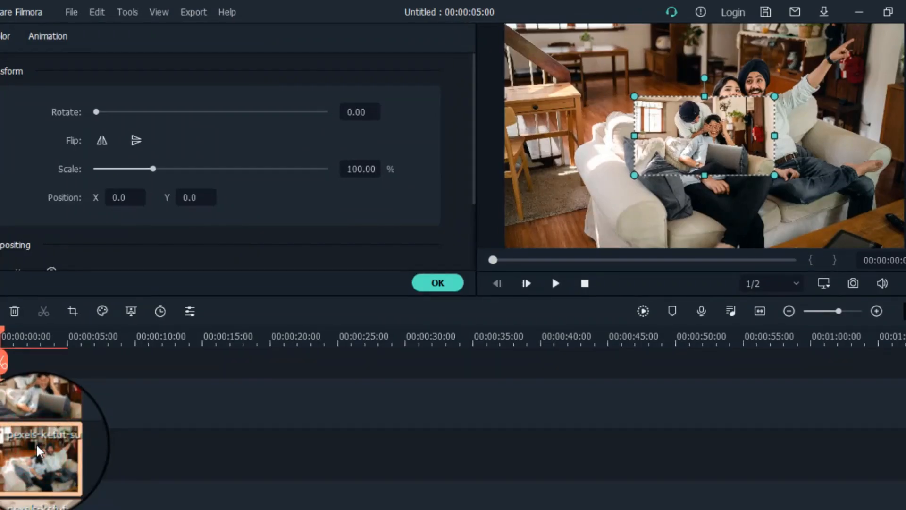
{"action": "left_click", "coordinate": [357, 168]}
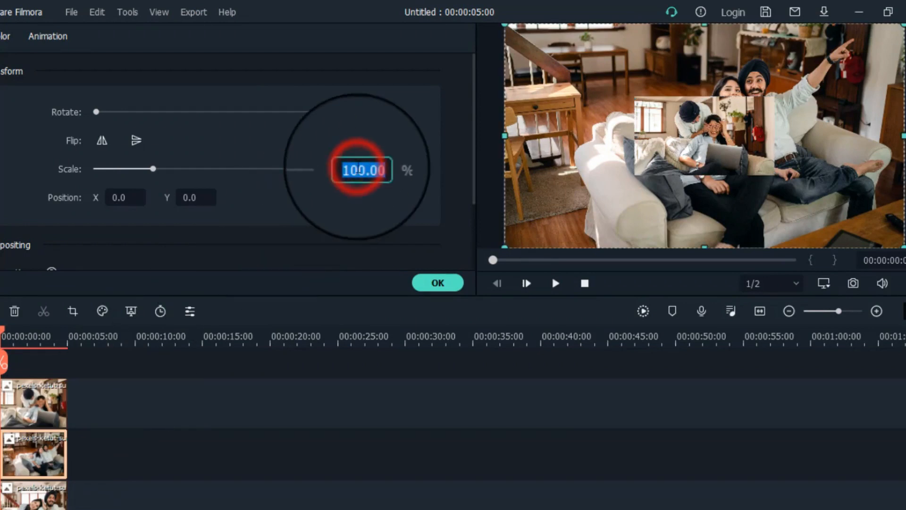
{"action": "type", "text": "35"}
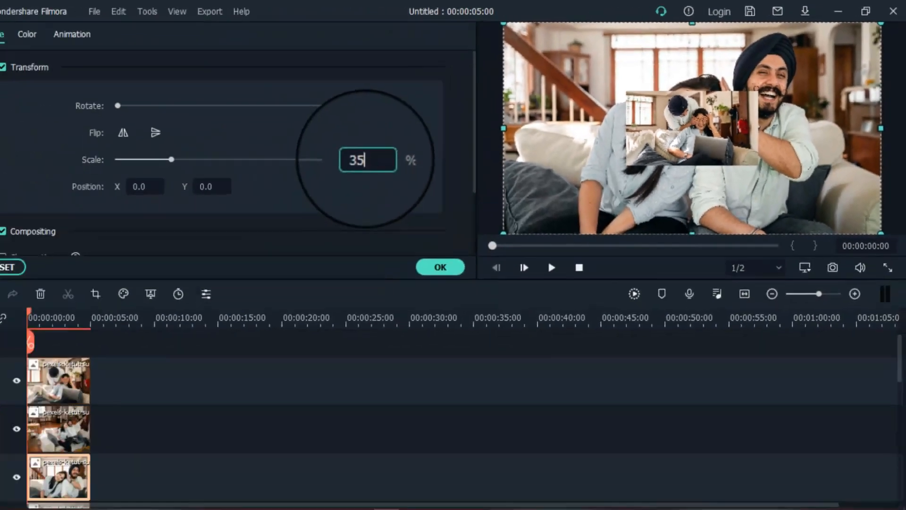
Set the scale of the images on tracks 7, 6 and 5 to 35%
{"action": "scroll", "coordinate": [175, 383], "scroll_direction": "down", "scroll_amount": 3}
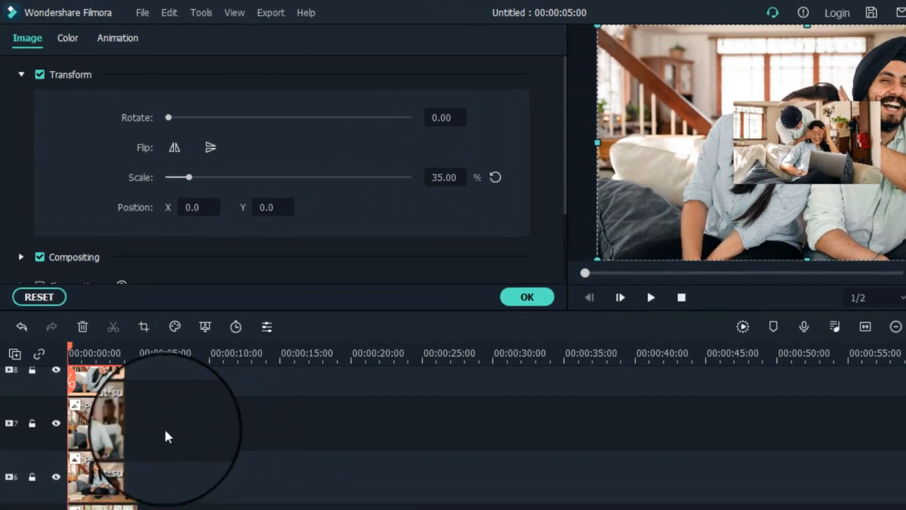
{"action": "left_click", "coordinate": [85, 363]}
{"action": "double_click", "coordinate": [446, 178]}
{"action": "type", "text": "35"}
{"action": "left_click", "coordinate": [366, 207]}
{"action": "left_click", "coordinate": [110, 471]}
{"action": "double_click", "coordinate": [440, 178]}
{"action": "type", "text": "35"}
{"action": "left_click", "coordinate": [108, 508]}
{"action": "double_click", "coordinate": [446, 178]}
{"action": "type", "text": "35"}
{"action": "left_click", "coordinate": [404, 211]}
Scale the track 4 image to 35% and confirm the transform settings
{"action": "scroll", "coordinate": [178, 400], "scroll_direction": "down", "scroll_amount": 3}
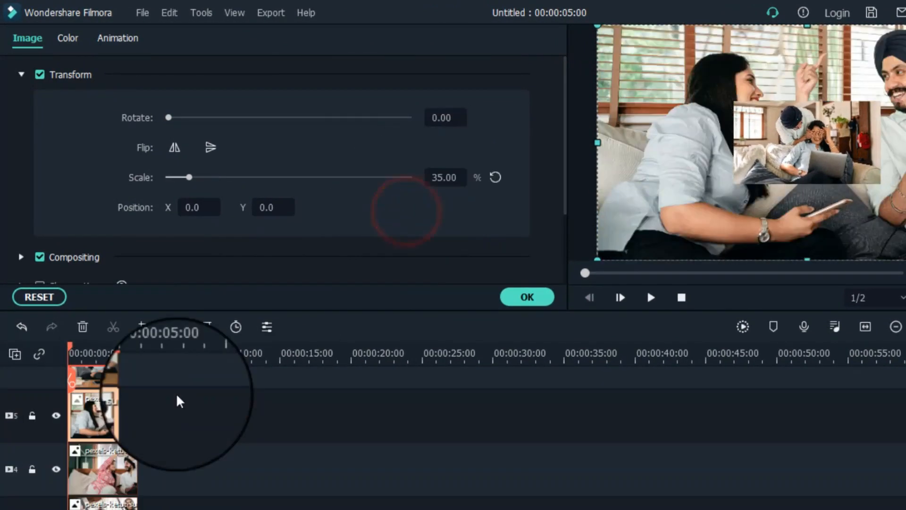
{"action": "left_click", "coordinate": [101, 464]}
{"action": "double_click", "coordinate": [445, 175]}
{"action": "type", "text": "35"}
{"action": "left_click", "coordinate": [427, 226]}
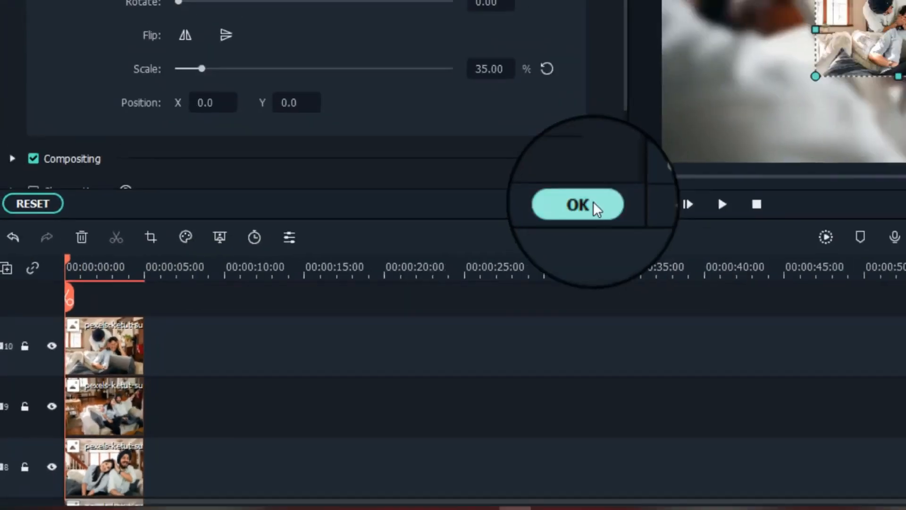
{"action": "left_click", "coordinate": [135, 489]}
{"action": "left_click", "coordinate": [464, 256]}
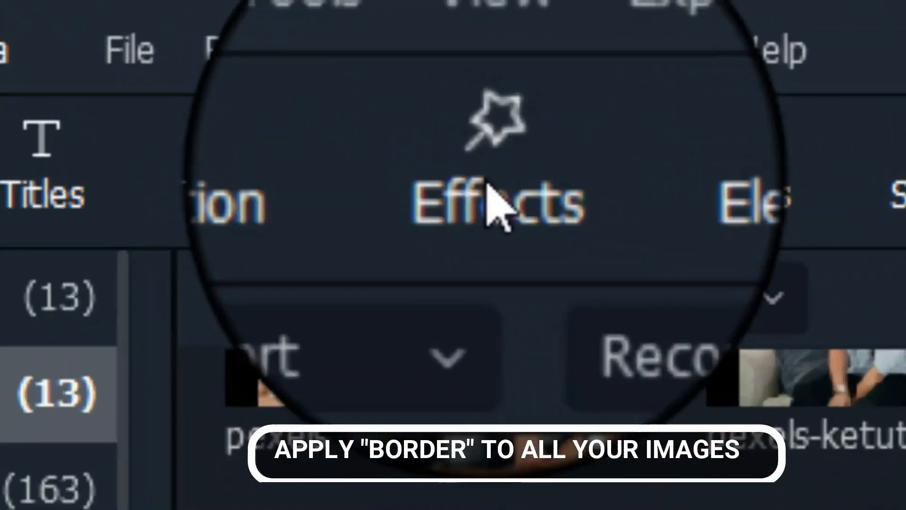
Apply the Border effect from the Utility effects to the image clip on track 10
{"action": "left_click", "coordinate": [202, 40]}
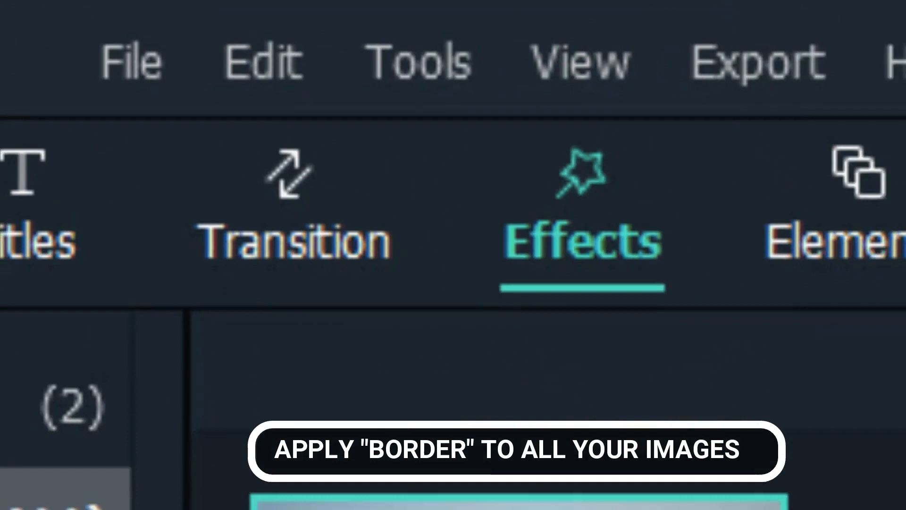
{"action": "left_click", "coordinate": [620, 102]}
{"action": "left_click", "coordinate": [10, 92]}
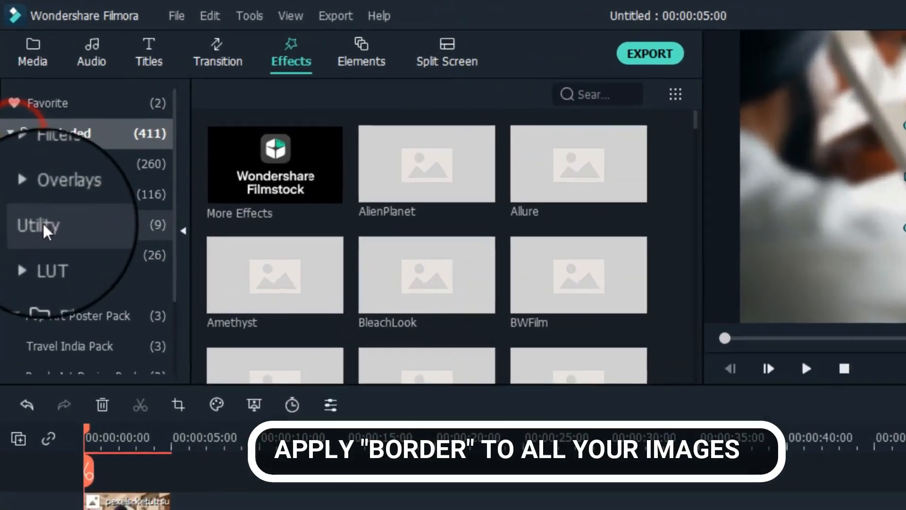
{"action": "left_click", "coordinate": [30, 154]}
{"action": "left_click_drag", "start_coordinate": [330, 293], "coordinate": [111, 444]}
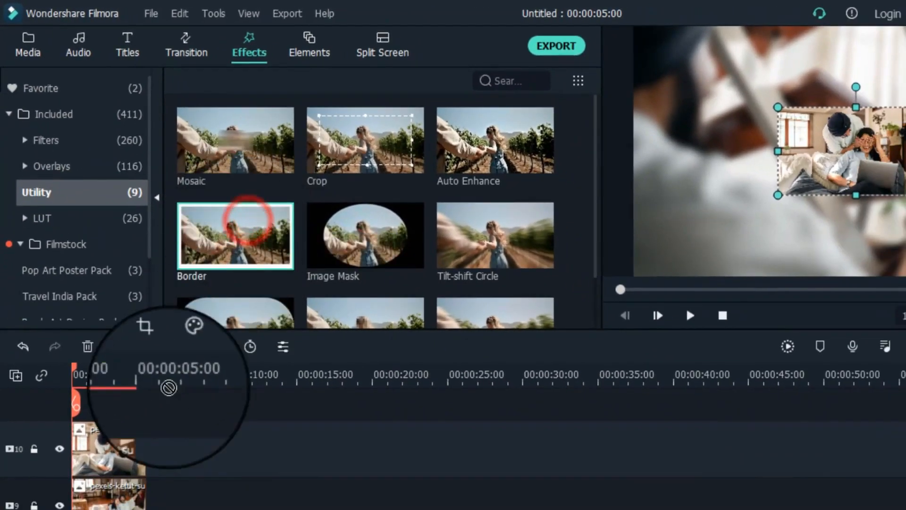
Set the Border effect's size to 5 for the image clip on track 10
{"action": "double_click", "coordinate": [111, 443]}
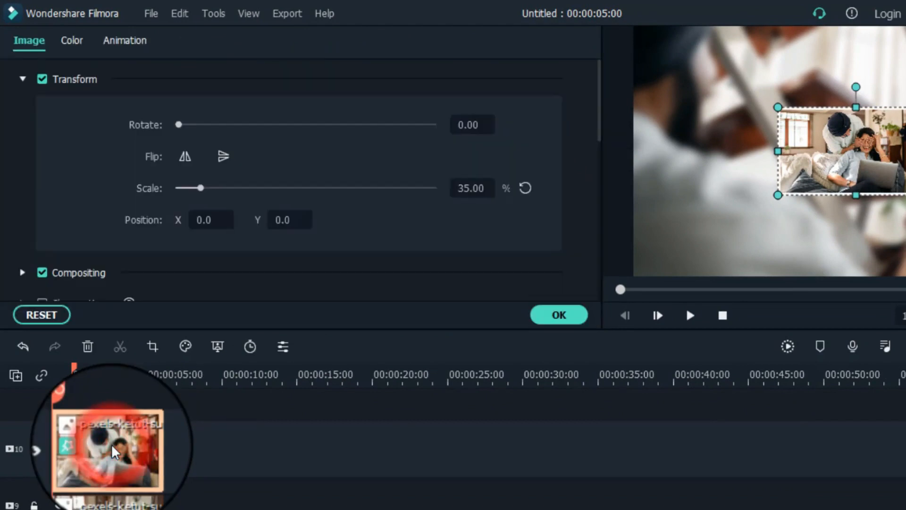
{"action": "left_click", "coordinate": [22, 79]}
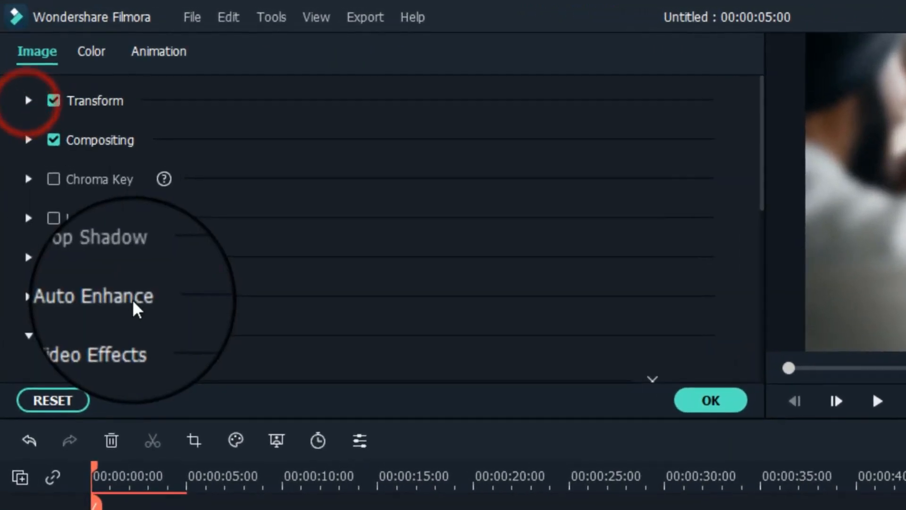
{"action": "scroll", "coordinate": [107, 243], "scroll_direction": "down", "scroll_amount": 5}
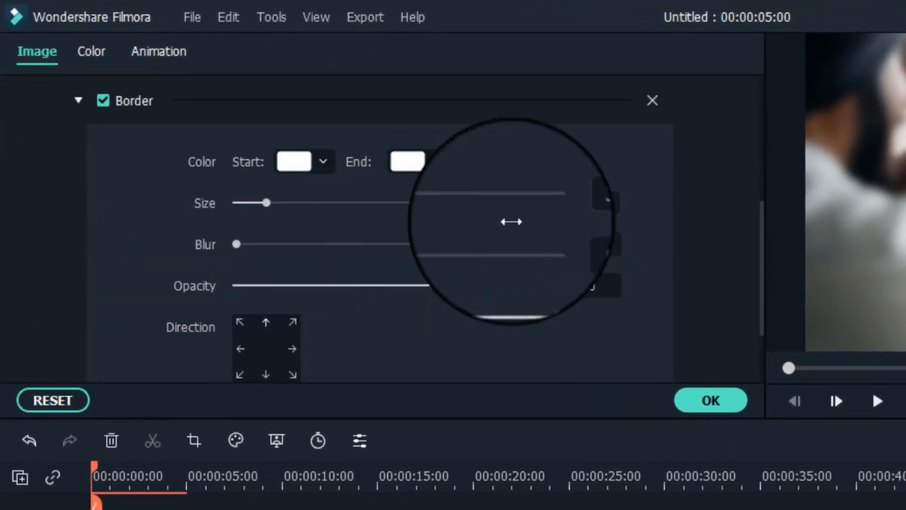
{"action": "left_click", "coordinate": [576, 204]}
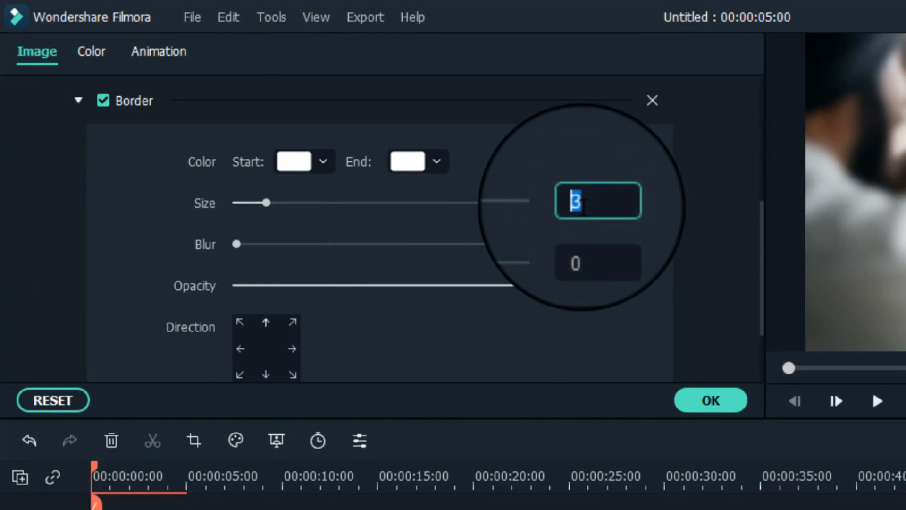
{"action": "type", "text": "5"}
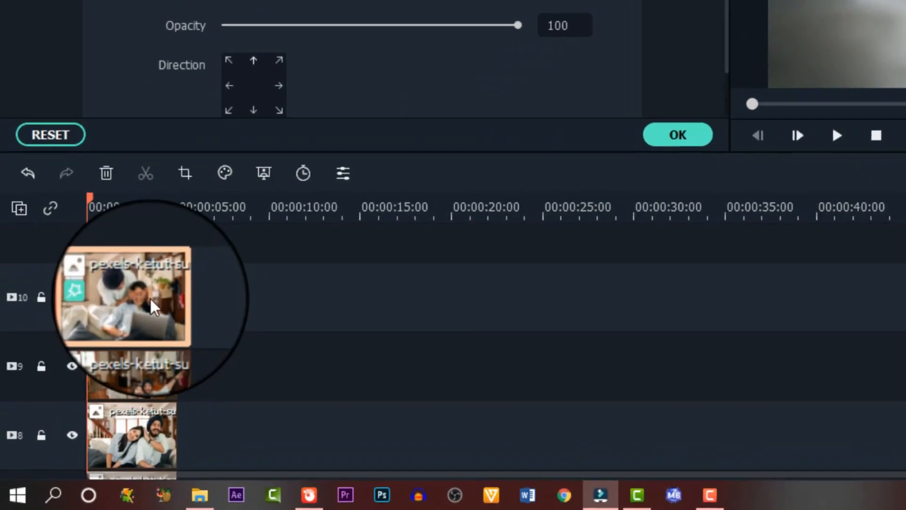
Copy the border effect from the track 10 image and paste it onto the images on tracks 9 to 4
{"action": "right_click", "coordinate": [102, 371]}
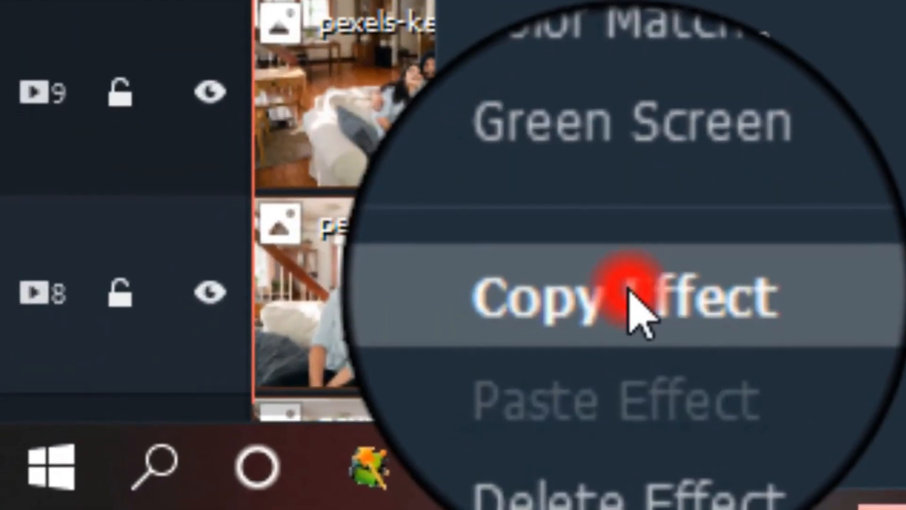
{"action": "left_click", "coordinate": [635, 306]}
{"action": "scroll", "coordinate": [633, 313], "scroll_direction": "down", "scroll_amount": 5}
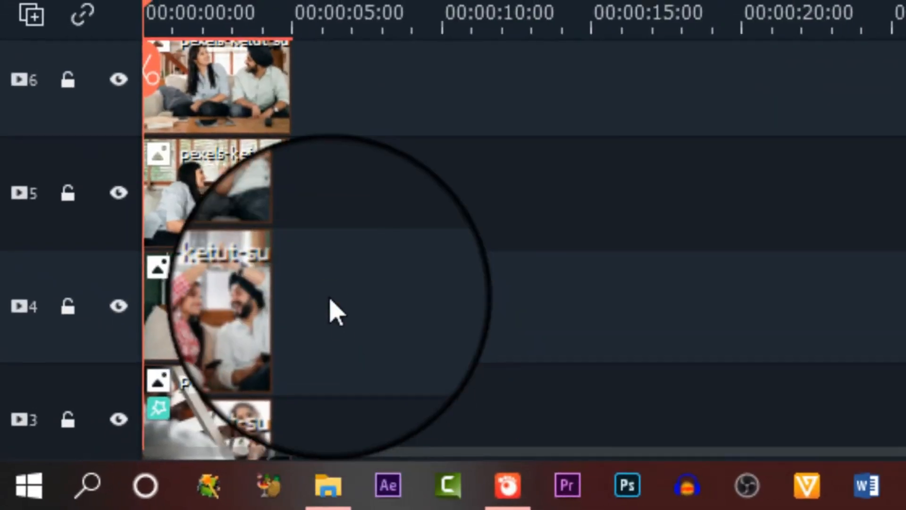
{"action": "left_click_drag", "start_coordinate": [330, 311], "coordinate": [239, 313]}
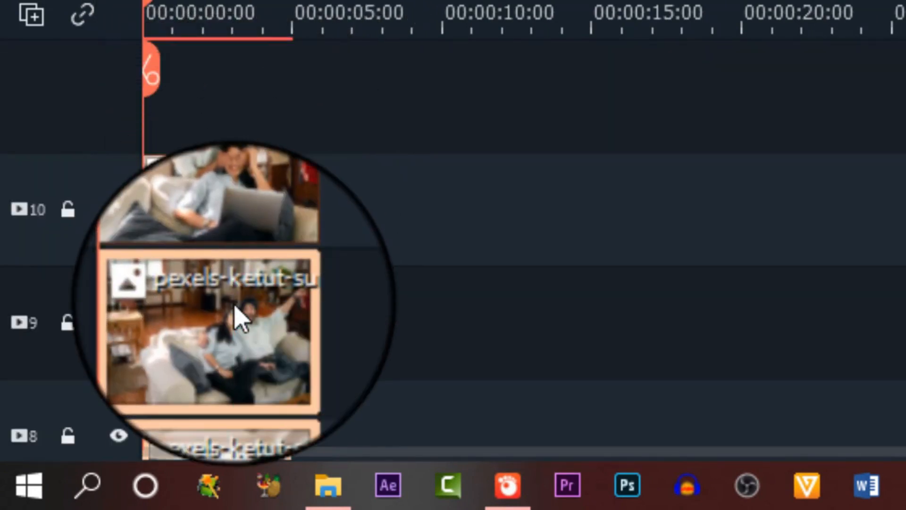
{"action": "right_click", "coordinate": [233, 326]}
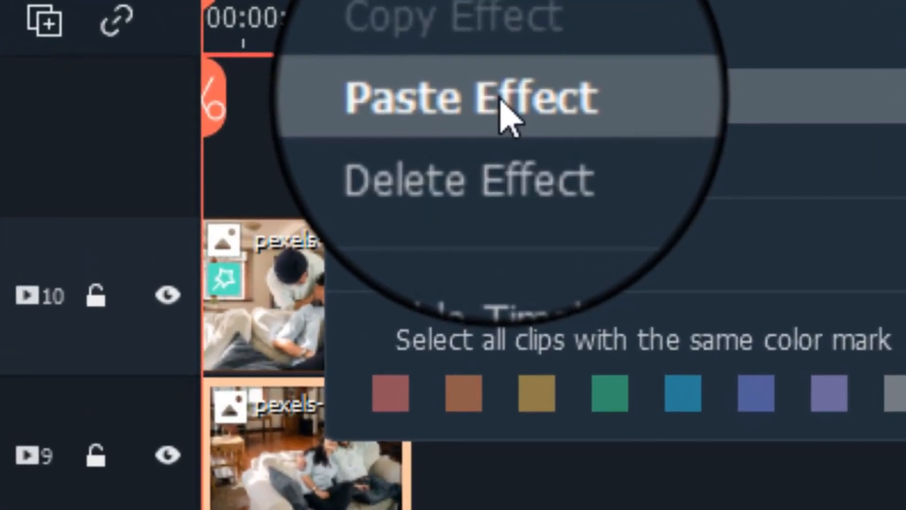
{"action": "left_click", "coordinate": [501, 100]}
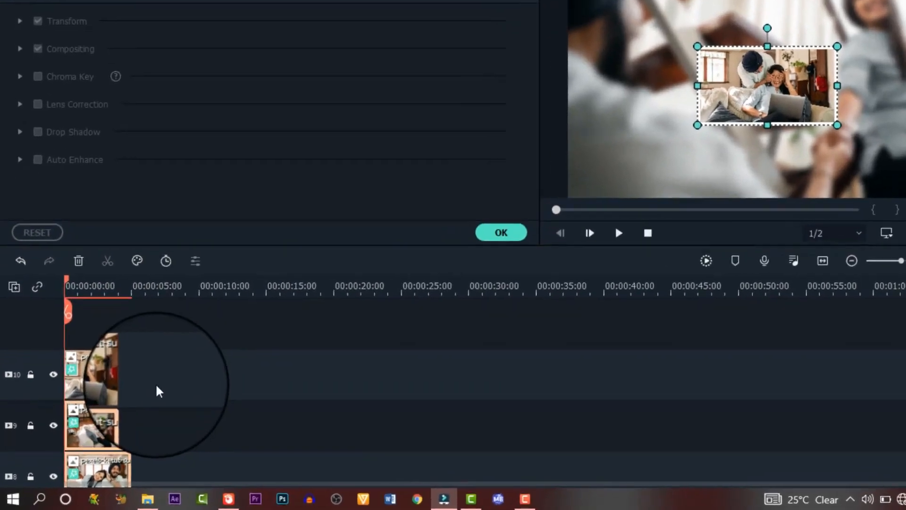
{"action": "scroll", "coordinate": [295, 370], "scroll_direction": "down", "scroll_amount": 5}
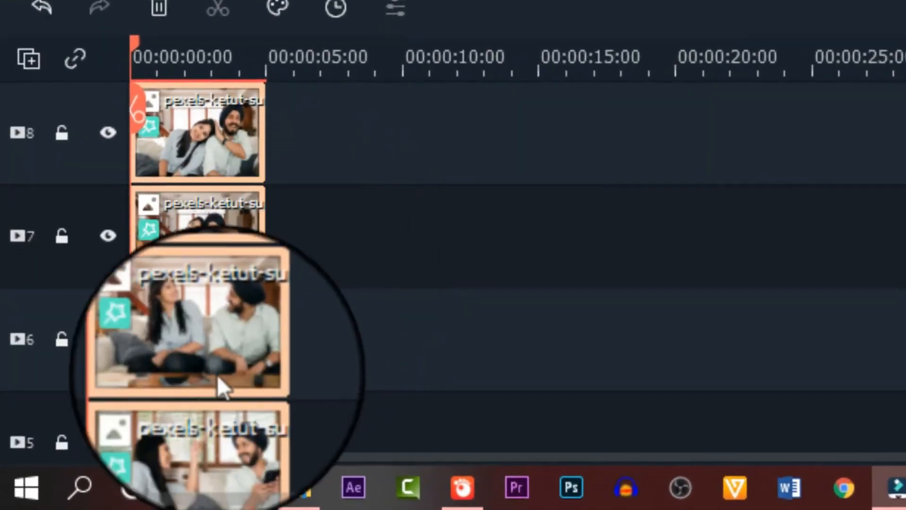
{"action": "scroll", "coordinate": [176, 422], "scroll_direction": "down", "scroll_amount": 6}
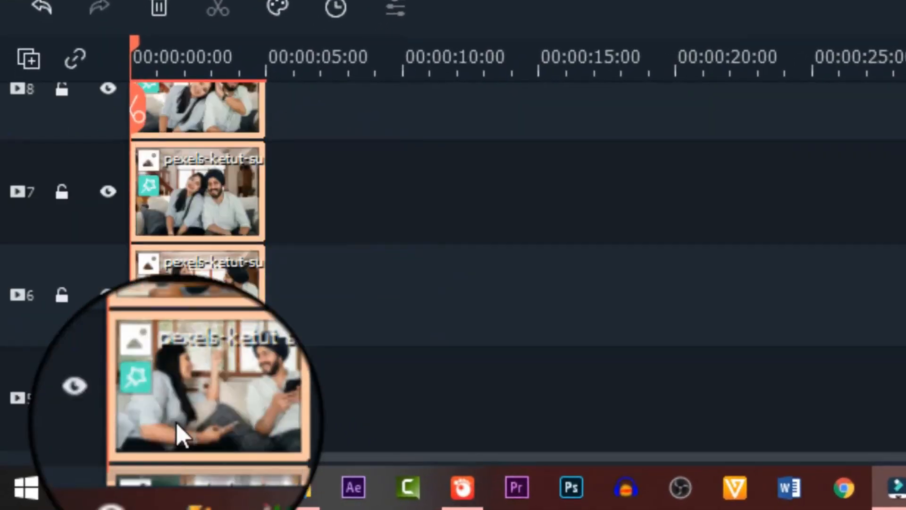
{"action": "scroll", "coordinate": [182, 406], "scroll_direction": "up", "scroll_amount": 8}
{"action": "scroll", "coordinate": [213, 329], "scroll_direction": "up", "scroll_amount": 3}
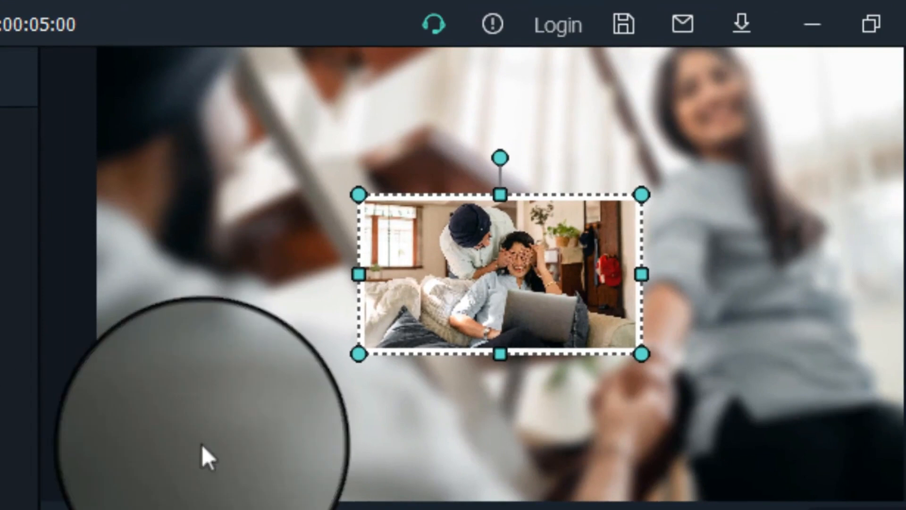
Move the track 10 photo of the couple with the laptop towards the upper-left area of the video frame
{"action": "left_click", "coordinate": [533, 282]}
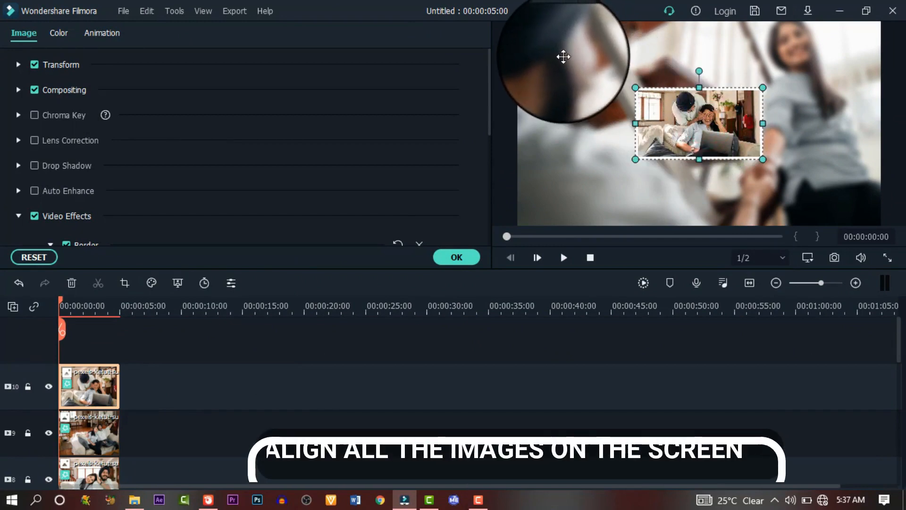
{"action": "left_click_drag", "start_coordinate": [707, 118], "coordinate": [623, 96]}
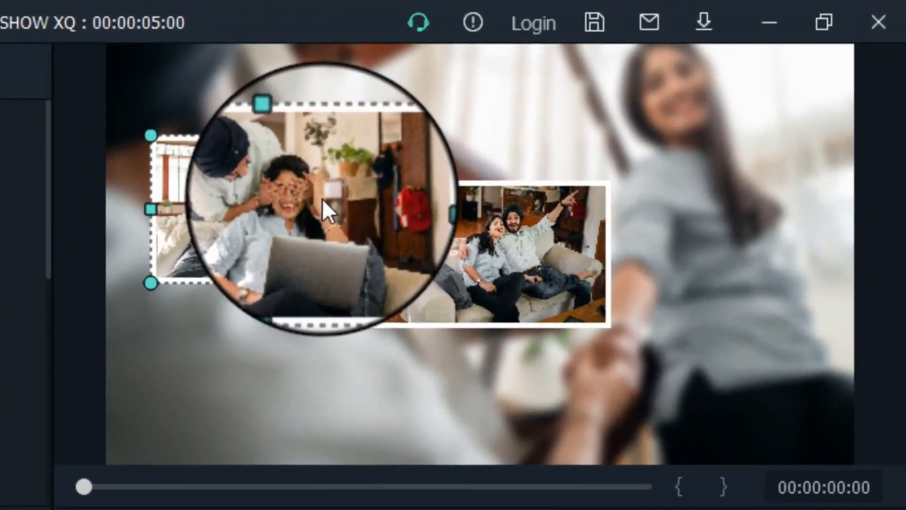
{"action": "left_click_drag", "start_coordinate": [622, 96], "coordinate": [695, 117]}
{"action": "mouse_move", "coordinate": [461, 250]}
{"action": "left_mouse_down"}
{"action": "mouse_move", "coordinate": [523, 268]}
{"action": "mouse_move", "coordinate": [478, 251]}
{"action": "left_mouse_up"}
{"action": "left_click", "coordinate": [478, 251]}
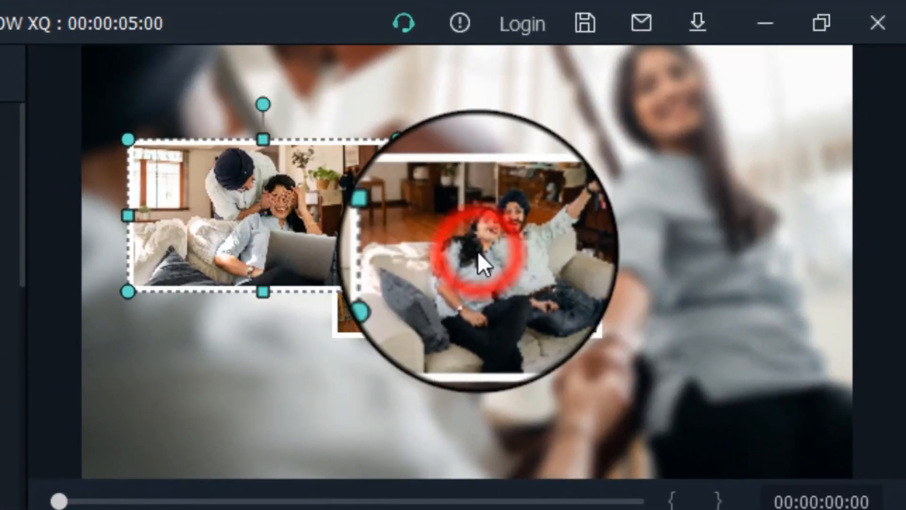
{"action": "left_click", "coordinate": [202, 135]}
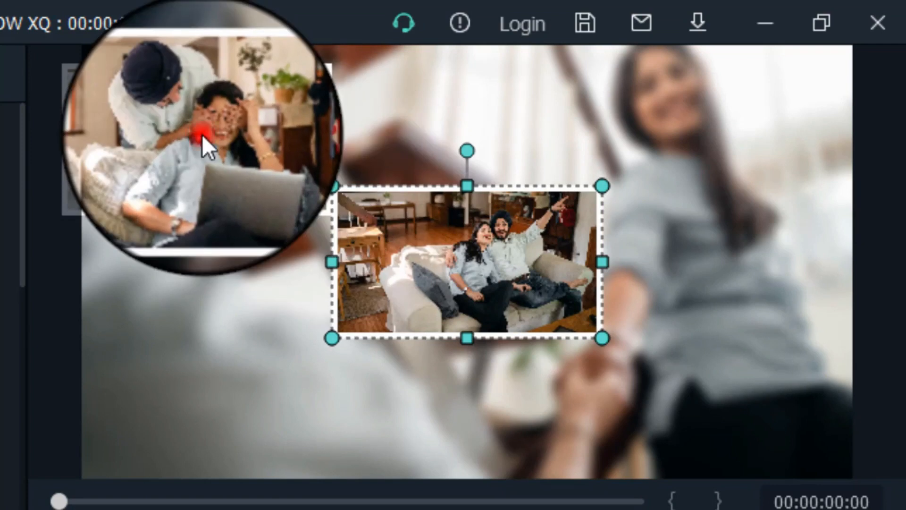
{"action": "left_click_drag", "start_coordinate": [183, 123], "coordinate": [246, 167]}
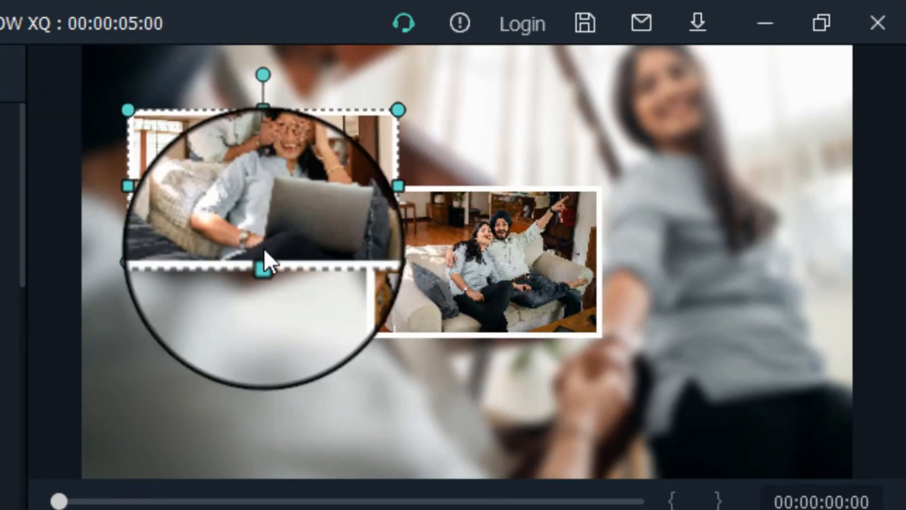
Spread the photos from tracks 9, 8 and 7 to the lower-right, upper-right and lower-left corners of the video frame
{"action": "left_click_drag", "start_coordinate": [460, 259], "coordinate": [724, 382]}
{"action": "left_click", "coordinate": [296, 185]}
{"action": "left_click", "coordinate": [252, 156]}
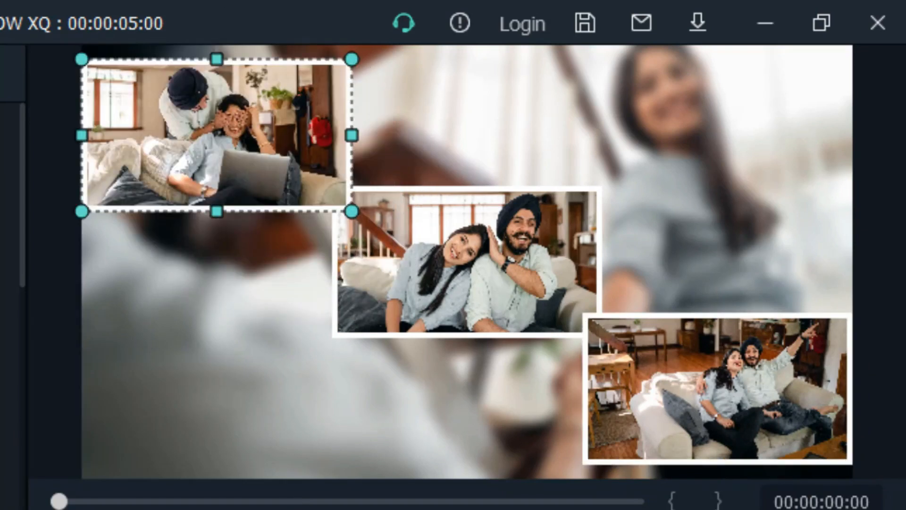
{"action": "left_click", "coordinate": [465, 263]}
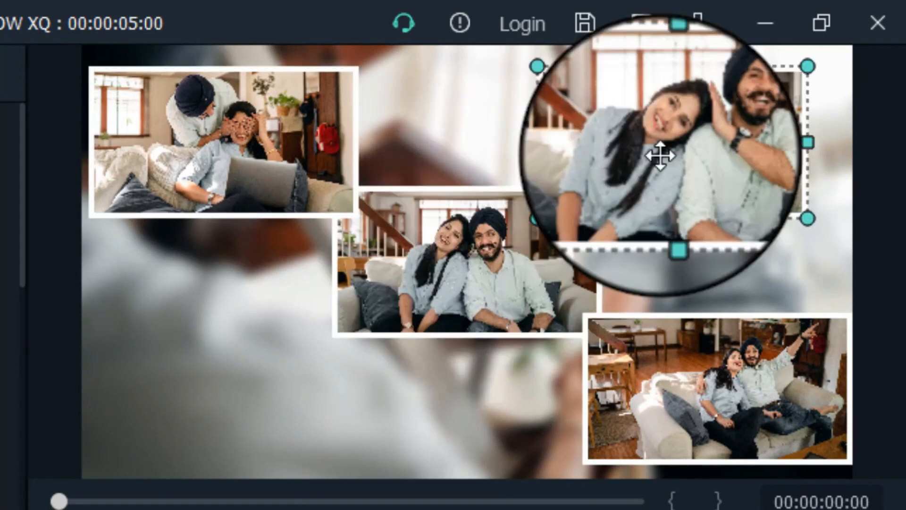
{"action": "left_click", "coordinate": [469, 246]}
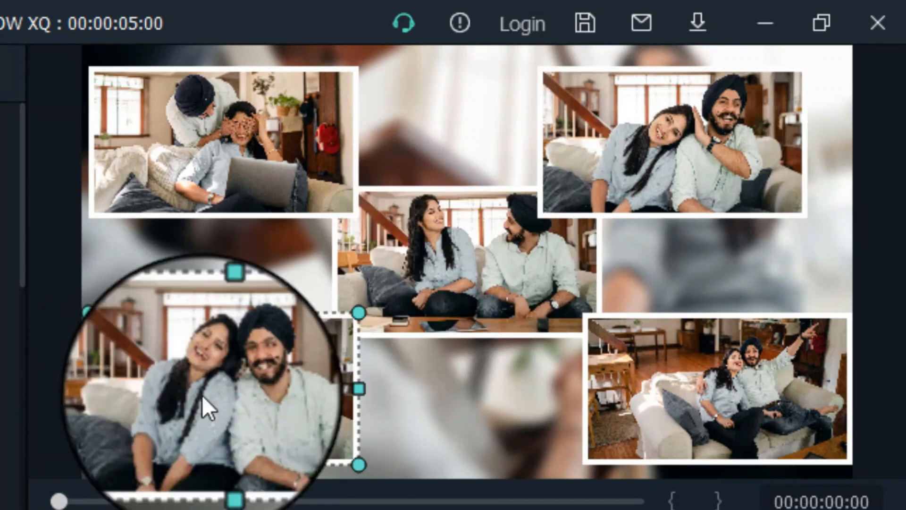
Tilt the upper-left photo clockwise and the lower-left photo counter-clockwise, adjusting their positions in the frame's corners
{"action": "left_click", "coordinate": [215, 146]}
{"action": "left_click_drag", "start_coordinate": [244, 141], "coordinate": [243, 176]}
{"action": "left_click_drag", "start_coordinate": [224, 73], "coordinate": [255, 83]}
{"action": "left_click_drag", "start_coordinate": [214, 189], "coordinate": [220, 160]}
{"action": "left_click", "coordinate": [248, 373]}
{"action": "left_click_drag", "start_coordinate": [243, 263], "coordinate": [187, 283]}
Tilt the upper-right photo counter-clockwise and the lower-right photo clockwise, adjusting their positions in the frame's corners
{"action": "left_click_drag", "start_coordinate": [675, 121], "coordinate": [674, 175]}
{"action": "left_click_drag", "start_coordinate": [673, 84], "coordinate": [626, 97]}
{"action": "left_click_drag", "start_coordinate": [632, 237], "coordinate": [666, 213]}
{"action": "left_click", "coordinate": [711, 380]}
{"action": "left_click_drag", "start_coordinate": [721, 279], "coordinate": [767, 295]}
{"action": "mouse_move", "coordinate": [764, 422]}
{"action": "left_mouse_down"}
{"action": "mouse_move", "coordinate": [758, 403]}
{"action": "mouse_move", "coordinate": [754, 425]}
{"action": "left_mouse_up"}
{"action": "left_click", "coordinate": [744, 165]}
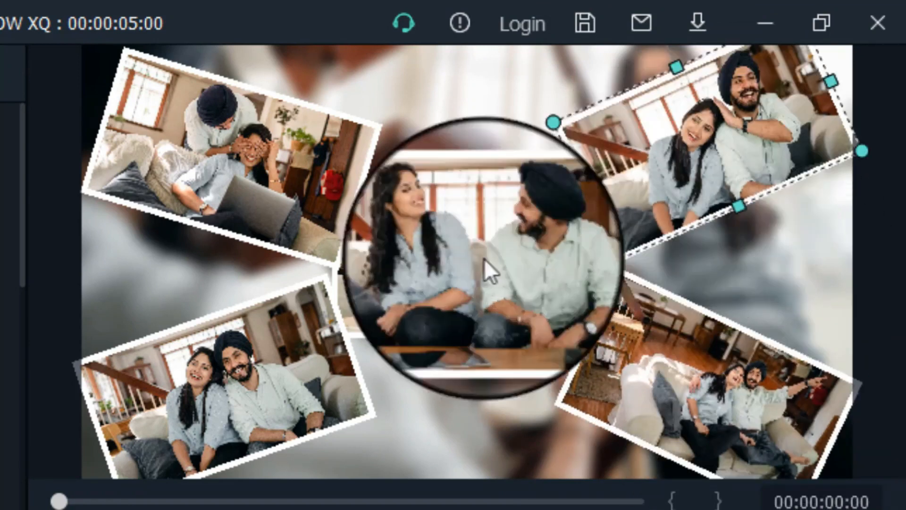
Set the end colour of the centre photo's border to magenta pink
{"action": "left_click", "coordinate": [456, 248]}
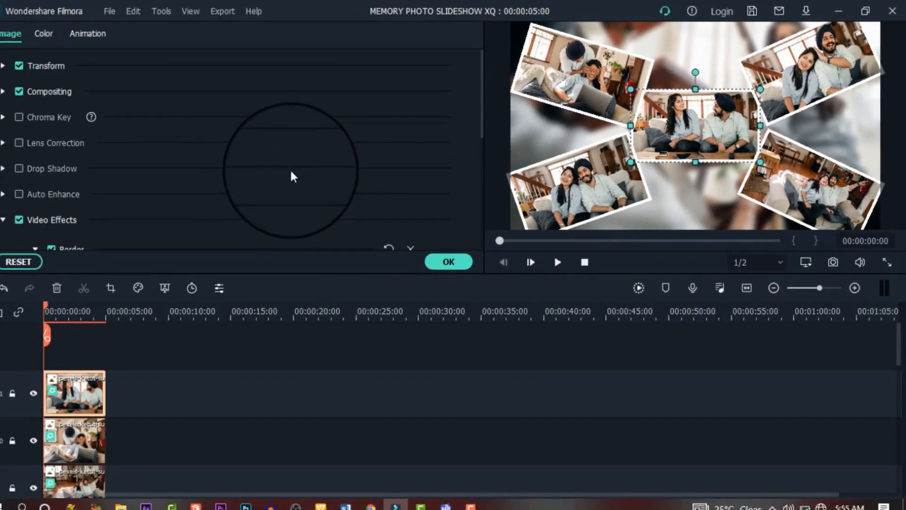
{"action": "scroll", "coordinate": [134, 232], "scroll_direction": "down", "scroll_amount": 5}
{"action": "scroll", "coordinate": [202, 236], "scroll_direction": "down", "scroll_amount": 1}
{"action": "scroll", "coordinate": [227, 180], "scroll_direction": "up", "scroll_amount": 2}
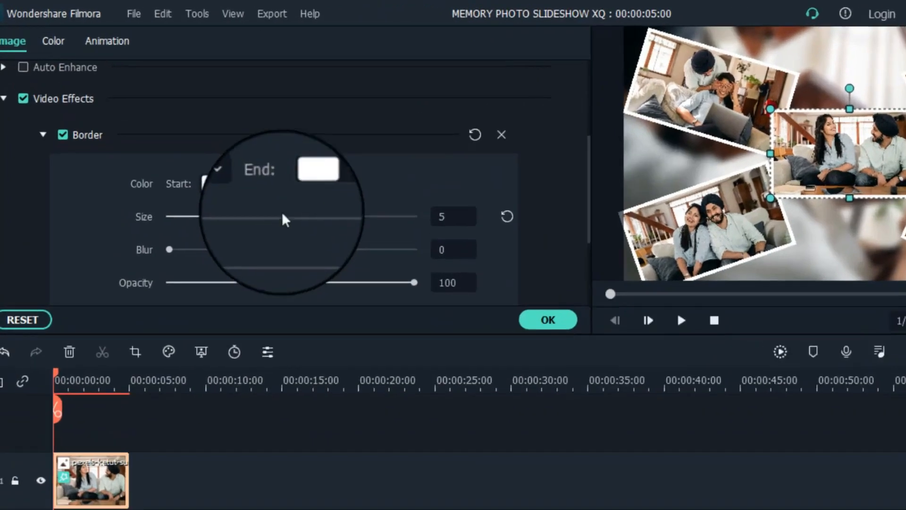
{"action": "left_click", "coordinate": [300, 185]}
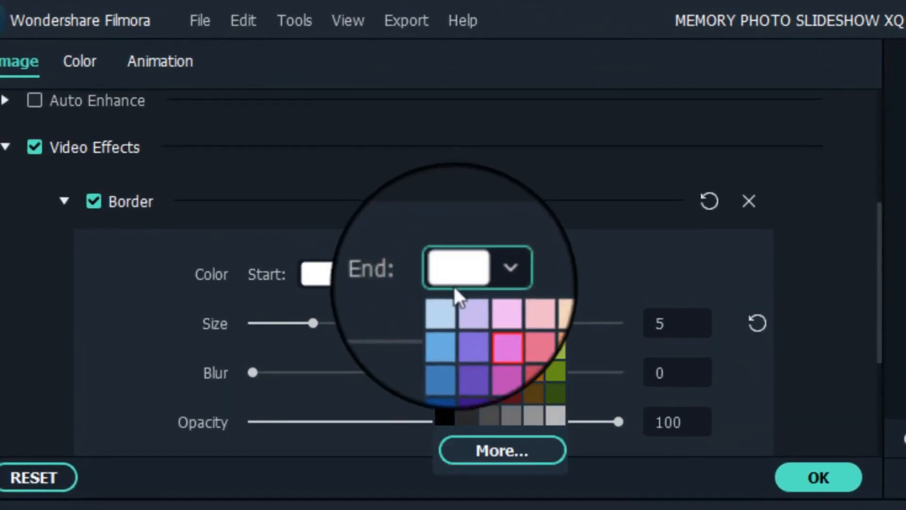
{"action": "left_click", "coordinate": [486, 348]}
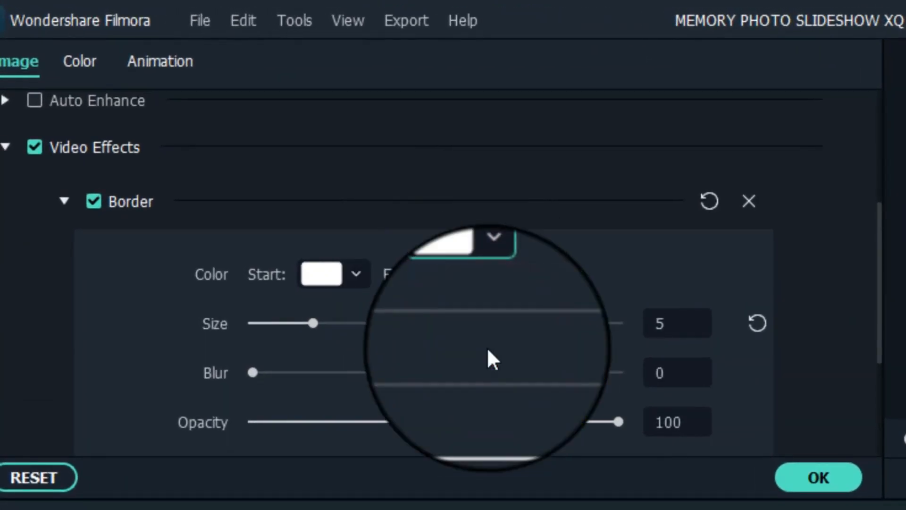
Set the start colour of the centre photo's border to the red basic colour and confirm the clip settings
{"action": "left_click", "coordinate": [322, 273]}
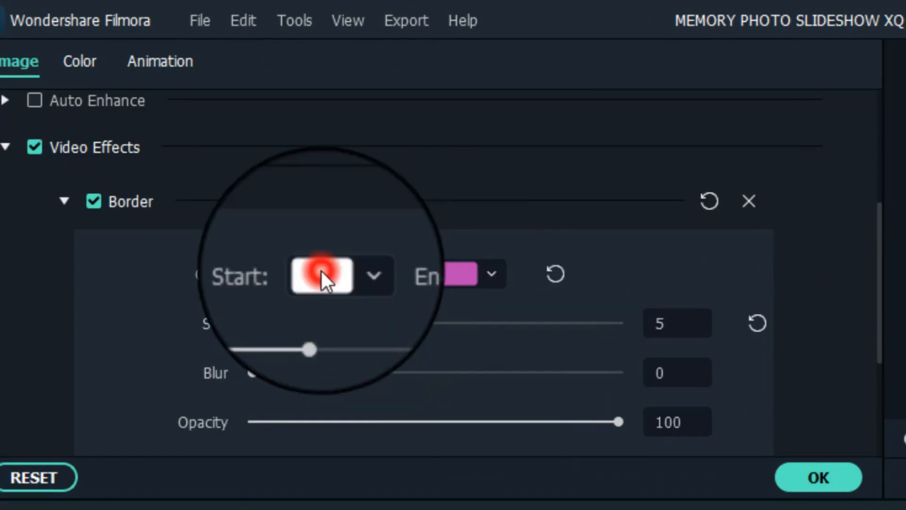
{"action": "left_click", "coordinate": [375, 446]}
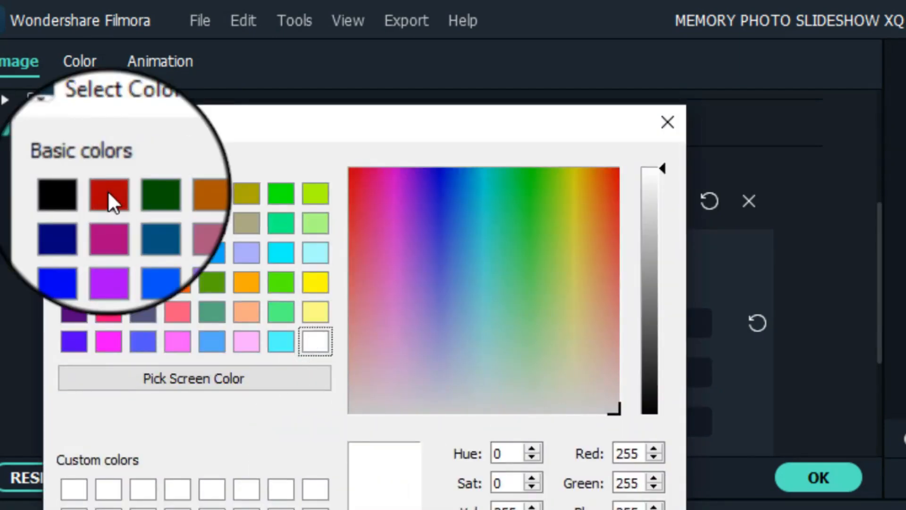
{"action": "left_click", "coordinate": [108, 192]}
{"action": "left_click", "coordinate": [409, 462]}
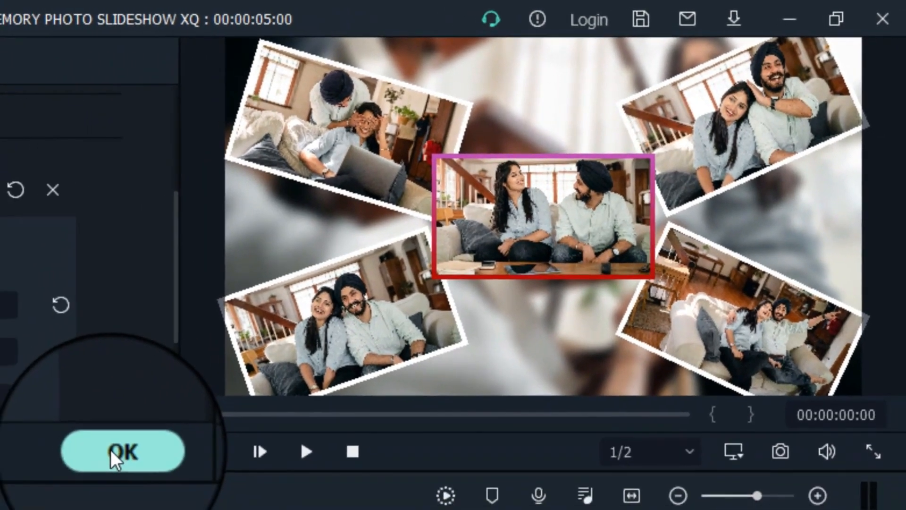
{"action": "left_click", "coordinate": [15, 506]}
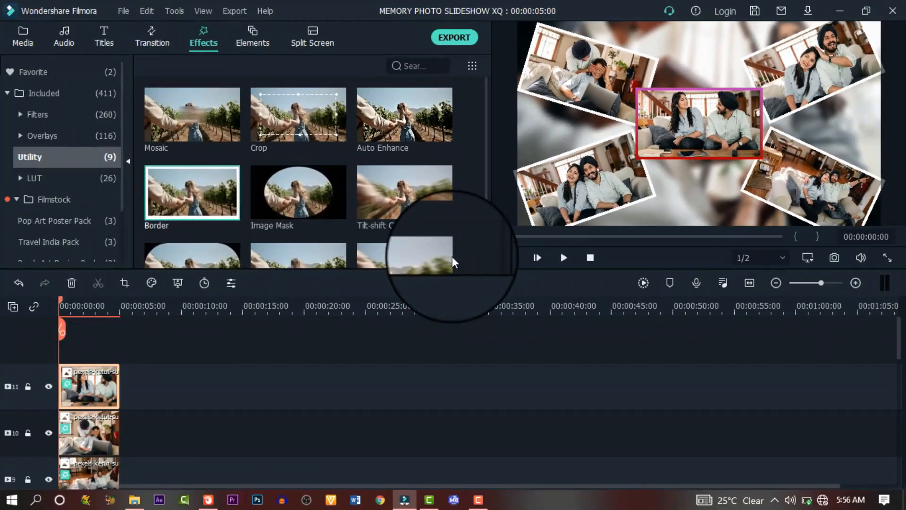
Move the track 5 photo straight up to the top centre of the collage by setting its Y position to 101
{"action": "left_click", "coordinate": [88, 363]}
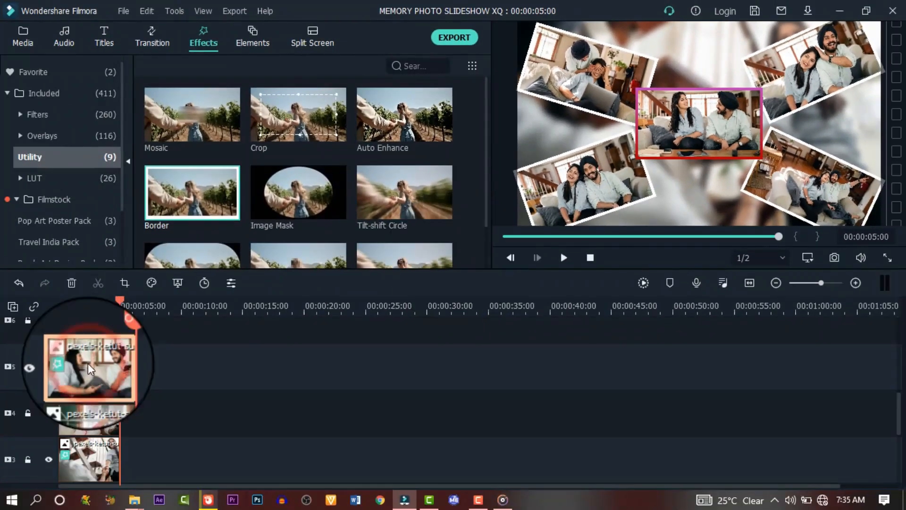
{"action": "double_click", "coordinate": [88, 363]}
{"action": "left_click", "coordinate": [232, 182]}
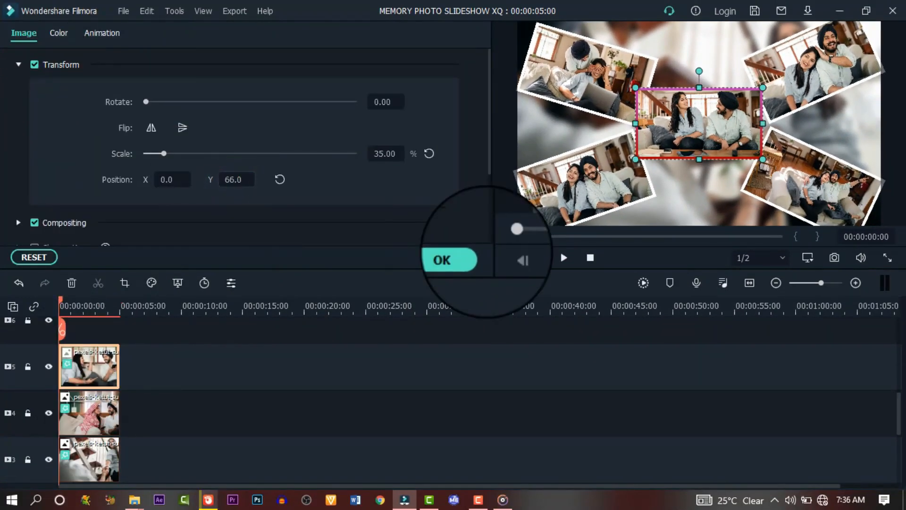
{"action": "left_click_drag", "start_coordinate": [227, 179], "coordinate": [232, 179]}
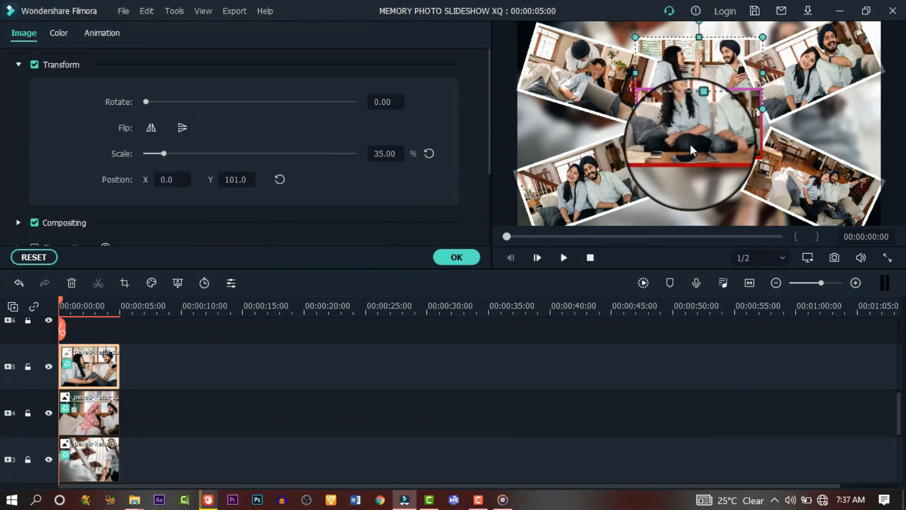
Move the track 4 photo down into the bottom-centre gap of the collage, below the centre photo
{"action": "left_click", "coordinate": [89, 413]}
{"action": "left_click", "coordinate": [235, 180]}
{"action": "type", "text": "-40"}
{"action": "left_click_drag", "start_coordinate": [700, 145], "coordinate": [701, 205]}
Nudge the colour-bordered centre photo slightly up and to the right, and deselect it
{"action": "left_click", "coordinate": [710, 115]}
{"action": "mouse_move", "coordinate": [699, 71]}
{"action": "left_mouse_down"}
{"action": "mouse_move", "coordinate": [715, 75]}
{"action": "mouse_move", "coordinate": [709, 70]}
{"action": "left_mouse_up"}
{"action": "mouse_move", "coordinate": [683, 116]}
{"action": "left_mouse_down"}
{"action": "mouse_move", "coordinate": [717, 141]}
{"action": "mouse_move", "coordinate": [676, 114]}
{"action": "mouse_move", "coordinate": [683, 117]}
{"action": "left_mouse_up"}
{"action": "left_click_drag", "start_coordinate": [717, 67], "coordinate": [706, 67]}
{"action": "left_click", "coordinate": [530, 128]}
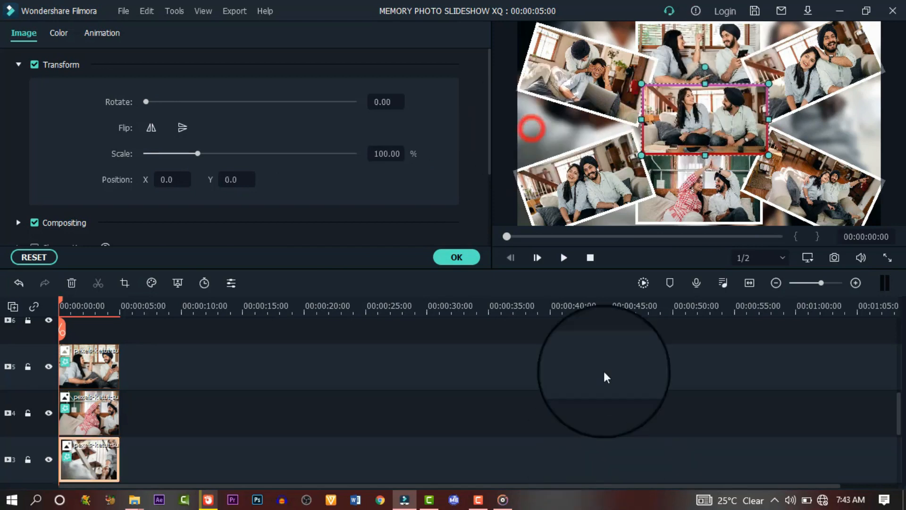
{"action": "left_click", "coordinate": [604, 371]}
Capture a snapshot of the finished collage from the preview into the project media folder
{"action": "scroll", "coordinate": [604, 372], "scroll_direction": "down", "scroll_amount": 3}
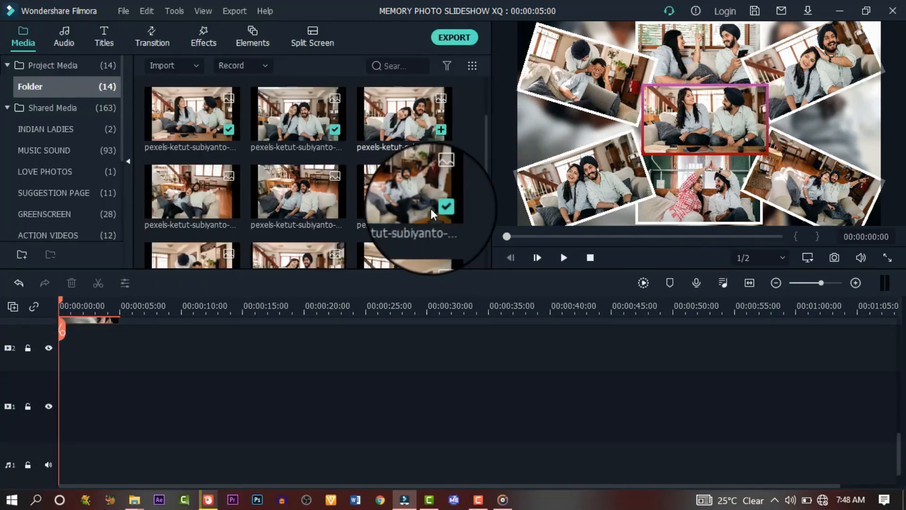
{"action": "scroll", "coordinate": [431, 209], "scroll_direction": "down", "scroll_amount": 4}
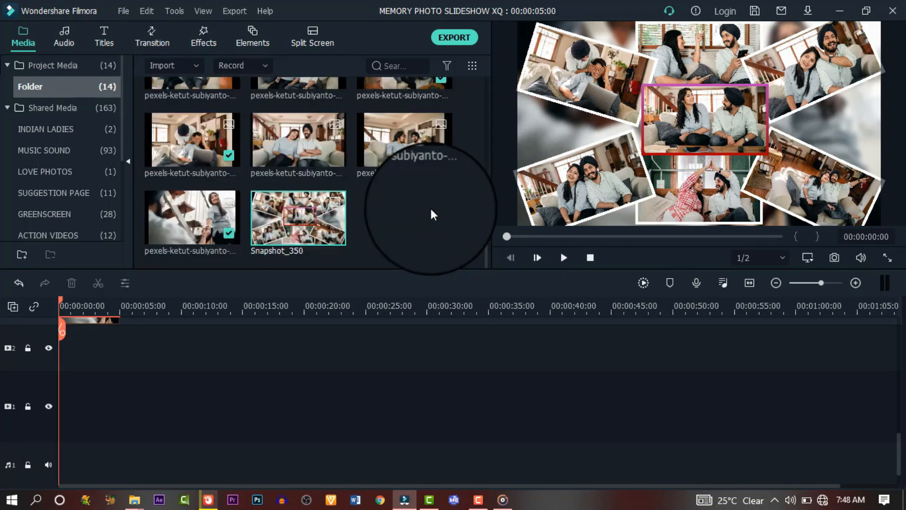
{"action": "left_click", "coordinate": [834, 257]}
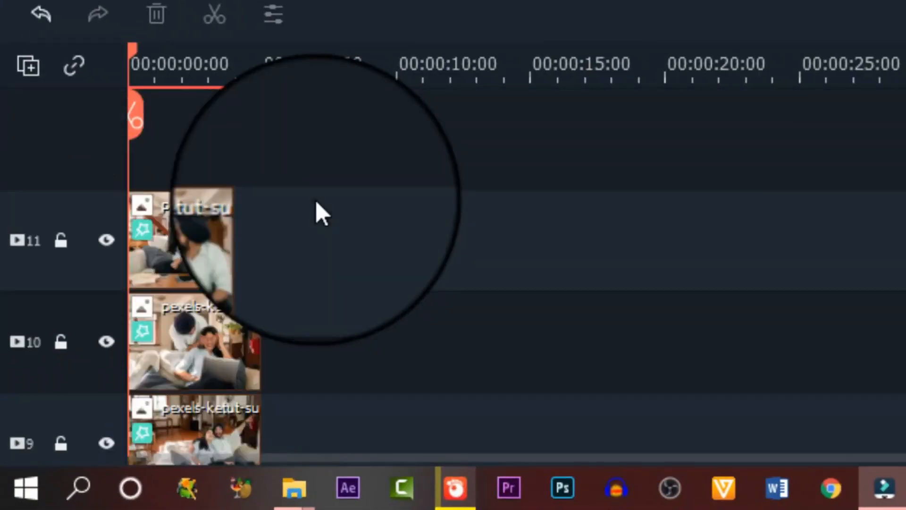
Select all the photo clips on the timeline and delete them
{"action": "scroll", "coordinate": [313, 208], "scroll_direction": "down", "scroll_amount": 6}
{"action": "left_click_drag", "start_coordinate": [330, 327], "coordinate": [210, 147]}
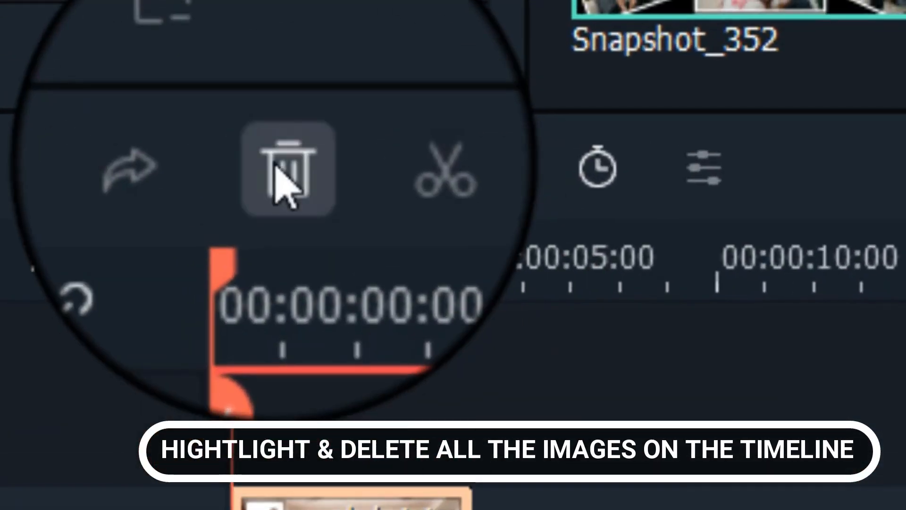
{"action": "left_click", "coordinate": [274, 165]}
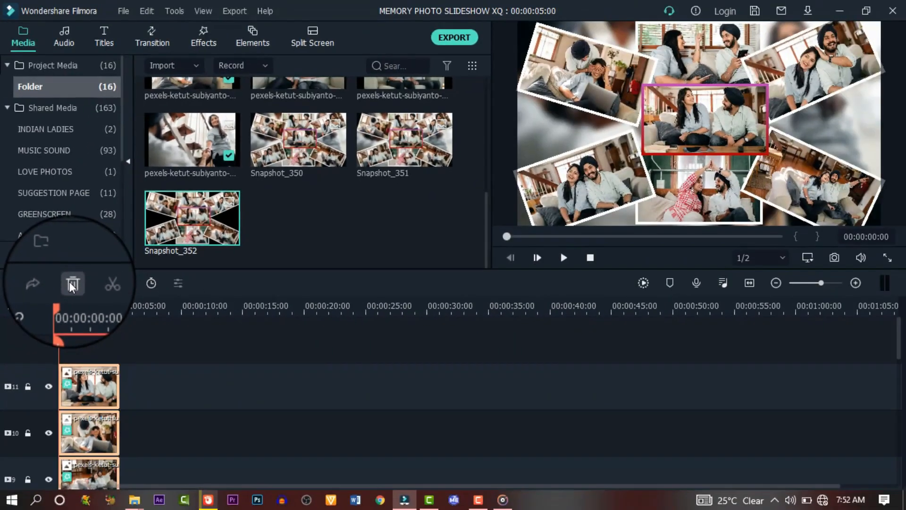
{"action": "left_click", "coordinate": [72, 283]}
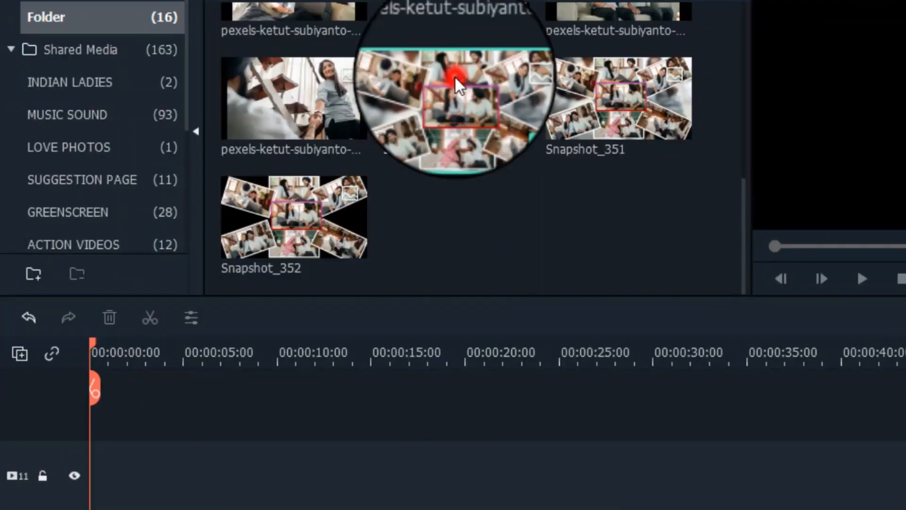
Place Snapshot_350 at the start of the timeline and extend the clip to about one minute
{"action": "left_click_drag", "start_coordinate": [458, 85], "coordinate": [99, 415]}
{"action": "left_click_drag", "start_coordinate": [184, 479], "coordinate": [905, 509]}
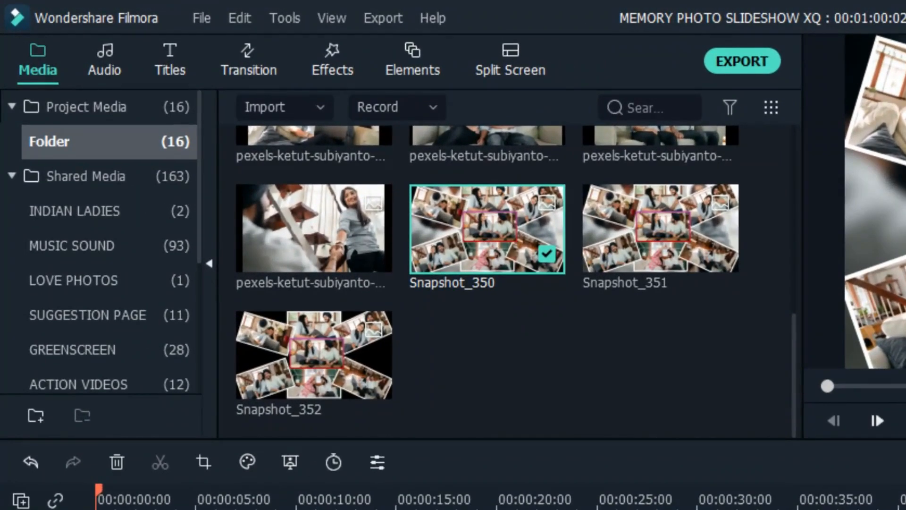
In the snapshot clip's custom animation, add a 100% scale keyframe at about 5 seconds and a 400% keyframe at the clip's start
{"action": "double_click", "coordinate": [453, 509]}
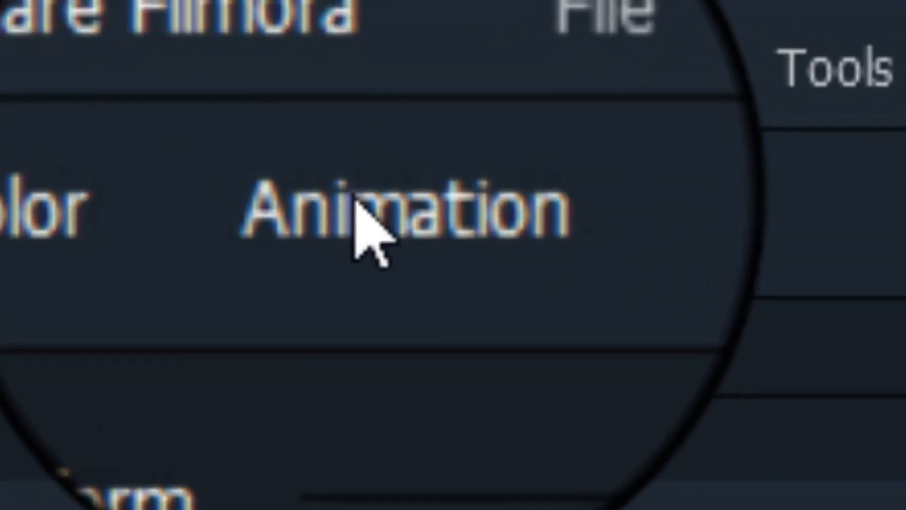
{"action": "left_click", "coordinate": [157, 56]}
{"action": "left_click", "coordinate": [118, 430]}
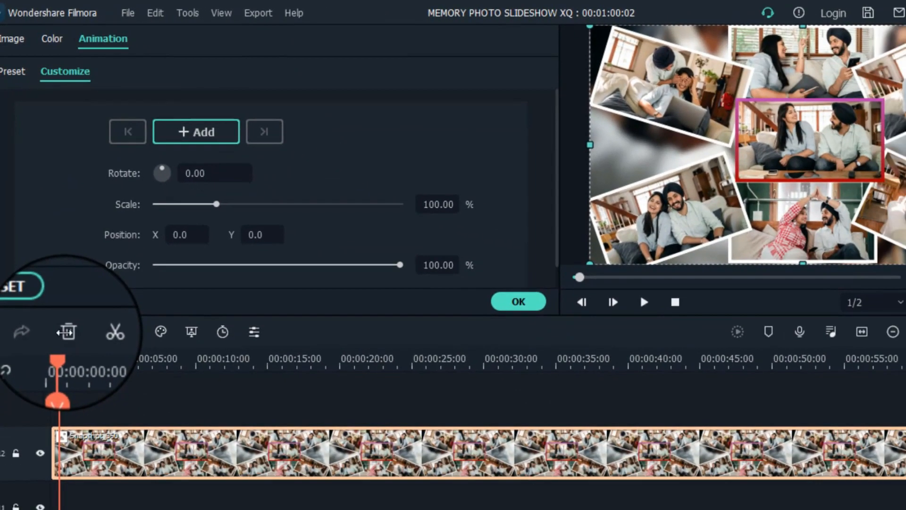
{"action": "mouse_move", "coordinate": [65, 359]}
{"action": "left_mouse_down"}
{"action": "mouse_move", "coordinate": [126, 368]}
{"action": "mouse_move", "coordinate": [54, 372]}
{"action": "left_mouse_up"}
{"action": "left_click", "coordinate": [200, 133]}
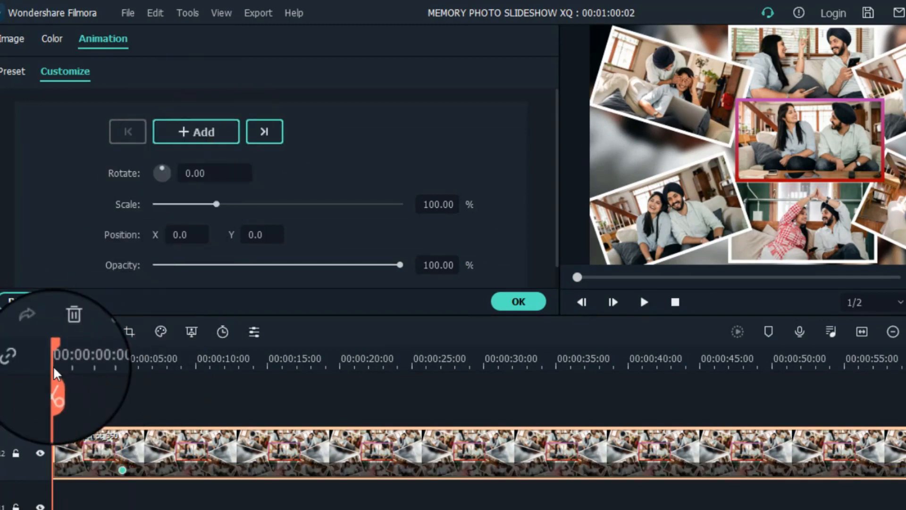
{"action": "left_click", "coordinate": [216, 204]}
{"action": "left_click_drag", "start_coordinate": [217, 207], "coordinate": [462, 231]}
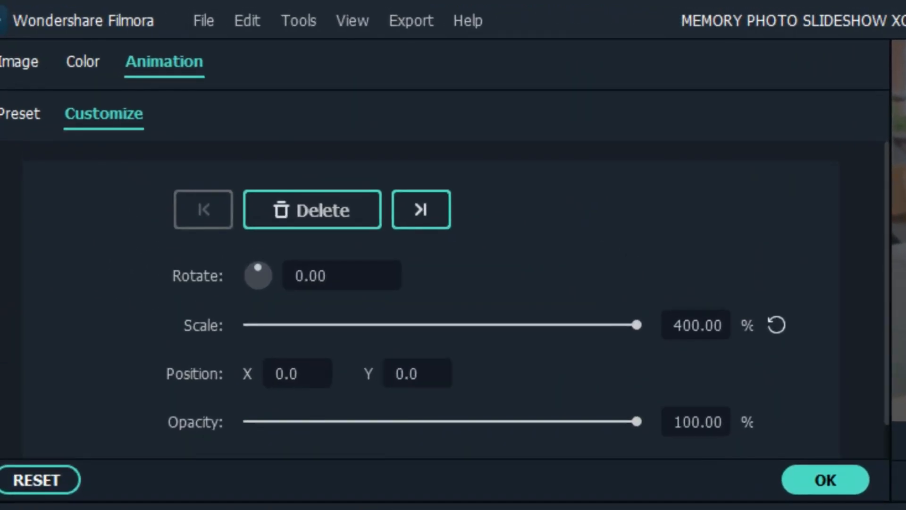
Move the zoom-out's end keyframe to about 2 seconds and play the animation back from the start
{"action": "left_click", "coordinate": [696, 481]}
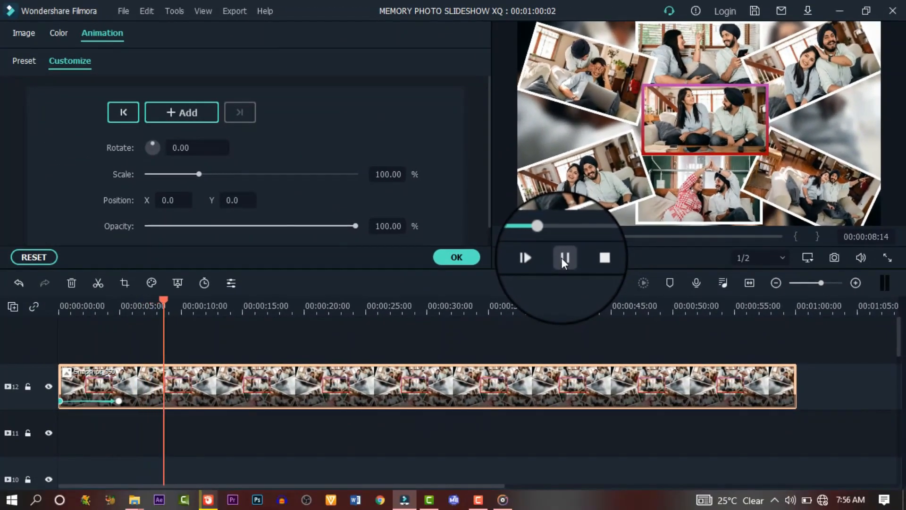
{"action": "left_click", "coordinate": [563, 258]}
{"action": "left_click_drag", "start_coordinate": [166, 302], "coordinate": [1, 333]}
{"action": "key", "text": "space"}
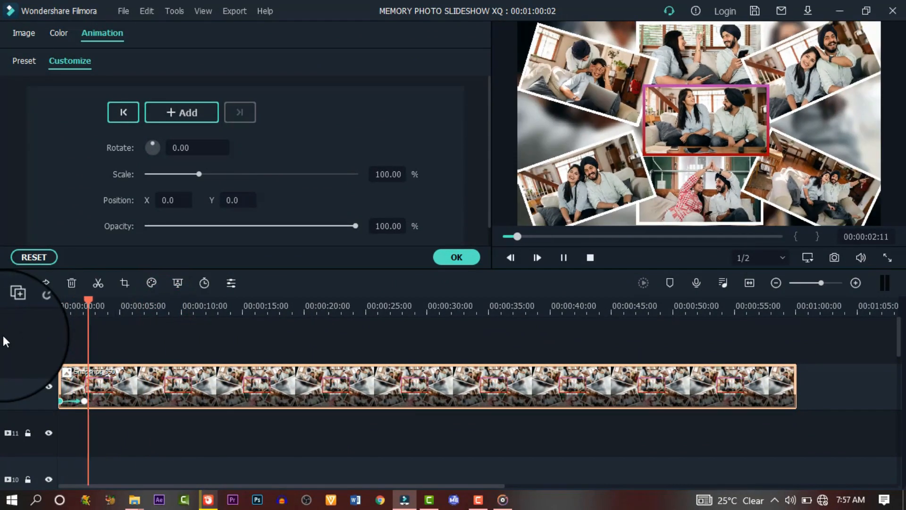
{"action": "key", "text": "space"}
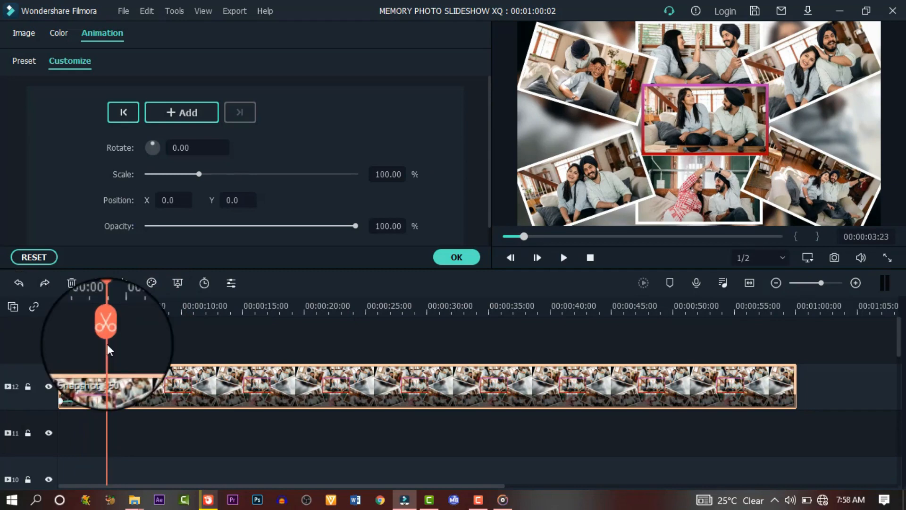
Add a 100% hold keyframe at 00:00:04:05, and one at 00:00:06:05 zoomed to 289.17% on the centre photo at X -28, Y -16
{"action": "left_click_drag", "start_coordinate": [107, 344], "coordinate": [110, 344]}
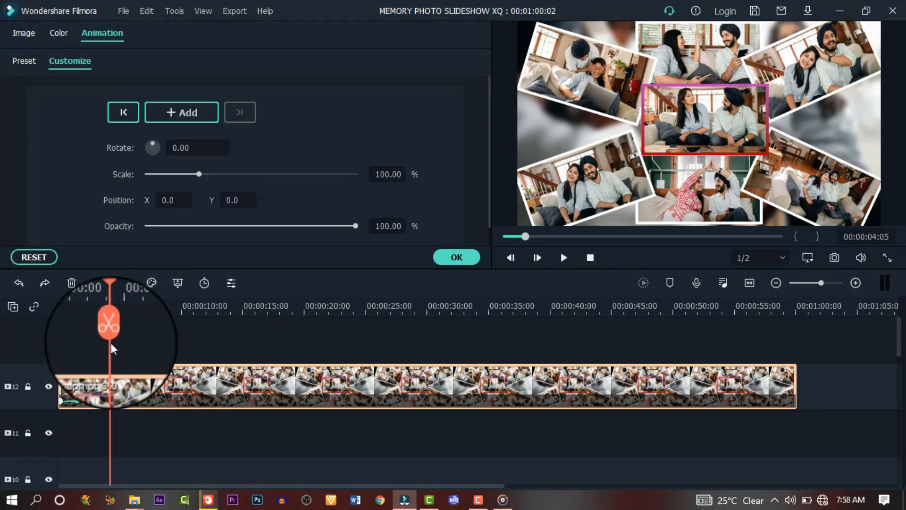
{"action": "left_click", "coordinate": [185, 114]}
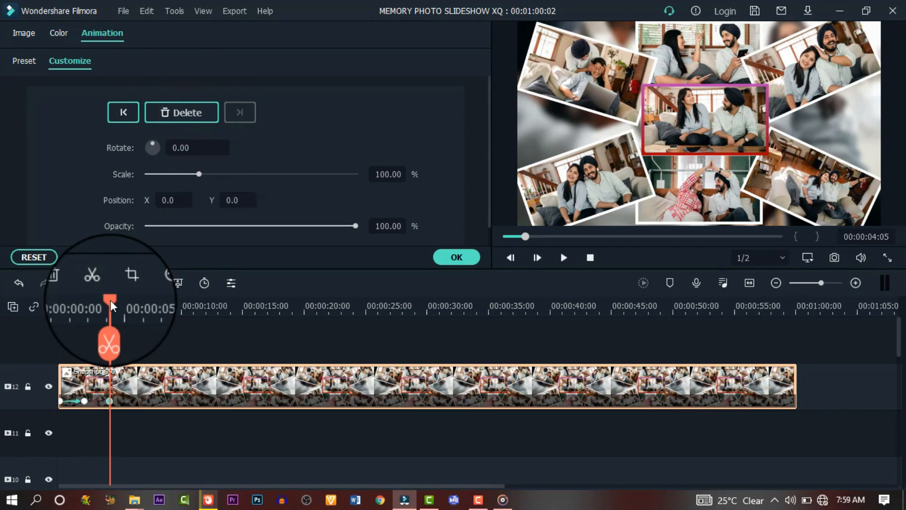
{"action": "left_click_drag", "start_coordinate": [110, 300], "coordinate": [135, 304]}
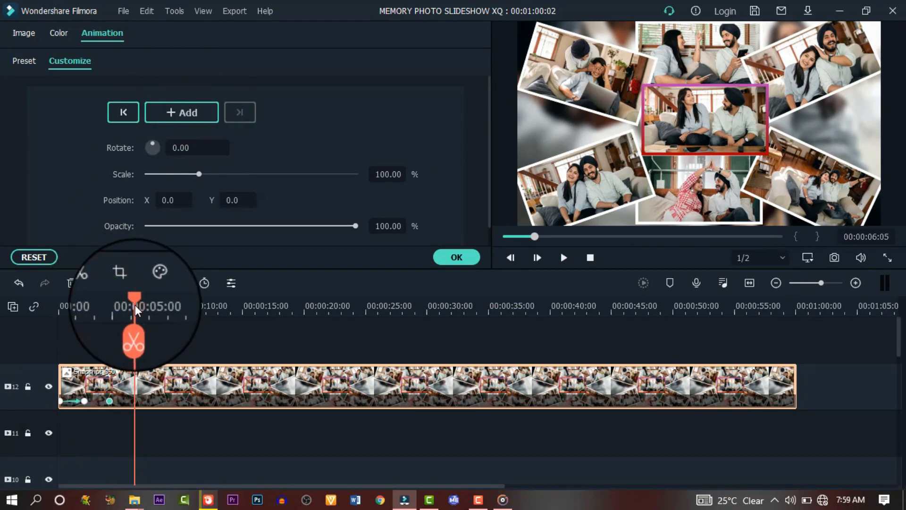
{"action": "left_click_drag", "start_coordinate": [198, 174], "coordinate": [297, 191]}
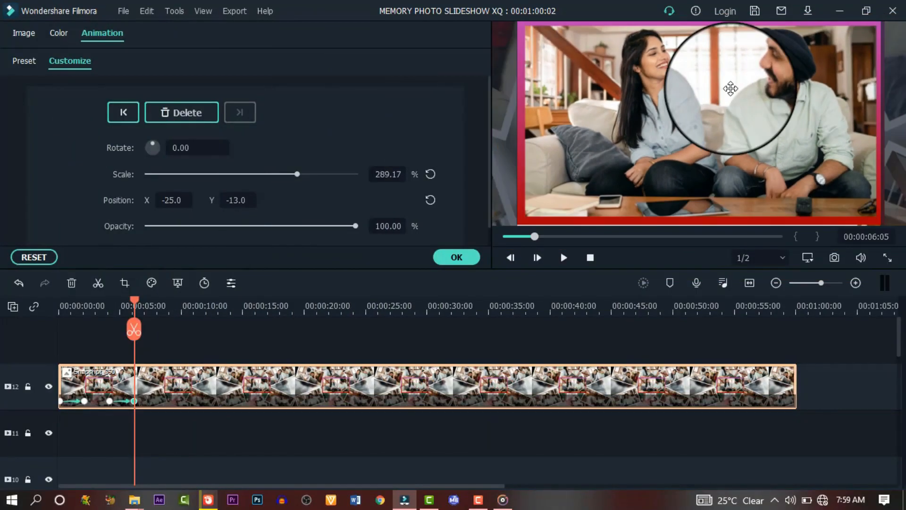
{"action": "left_click_drag", "start_coordinate": [730, 88], "coordinate": [728, 90]}
Play back the zoom to the centre photo and add a hold keyframe at 00:00:09:00
{"action": "key", "text": "space"}
{"action": "key", "text": "space"}
{"action": "left_click", "coordinate": [169, 312]}
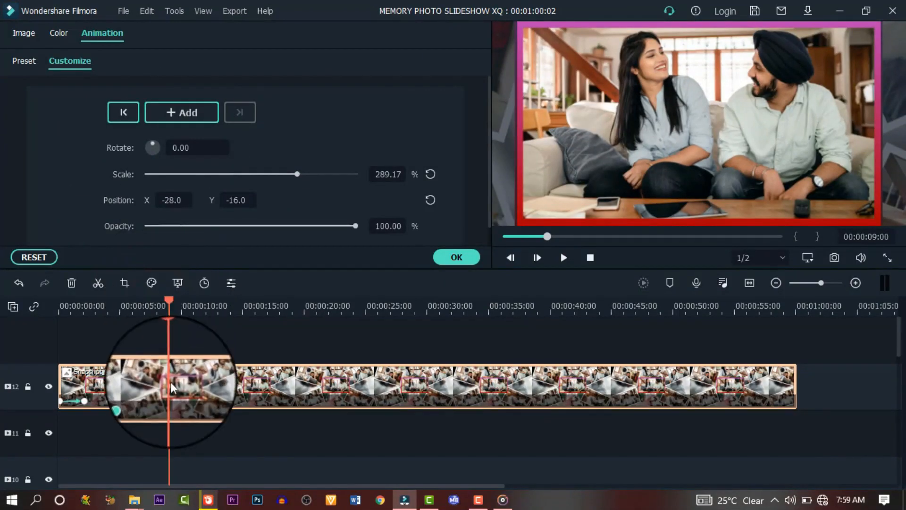
{"action": "left_click", "coordinate": [178, 113]}
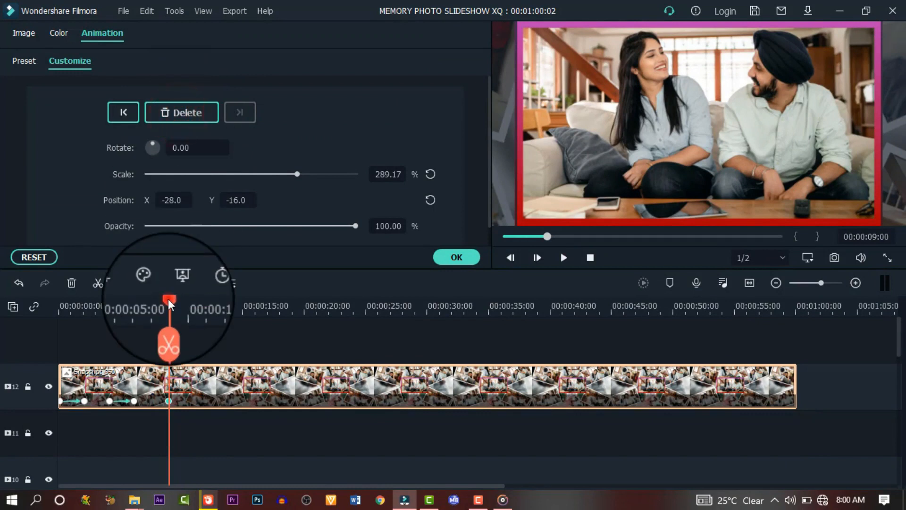
At 00:00:10:17, frame the upper-right photo with rotation 23, scale 304.46% and position X -500, Y -32
{"action": "left_click_drag", "start_coordinate": [168, 299], "coordinate": [192, 302]}
{"action": "left_click_drag", "start_coordinate": [850, 124], "coordinate": [607, 207]}
{"action": "left_click_drag", "start_coordinate": [728, 104], "coordinate": [673, 136]}
{"action": "mouse_move", "coordinate": [195, 148]}
{"action": "left_mouse_down"}
{"action": "mouse_move", "coordinate": [187, 147]}
{"action": "mouse_move", "coordinate": [209, 148]}
{"action": "left_mouse_up"}
{"action": "left_click_drag", "start_coordinate": [730, 197], "coordinate": [699, 68]}
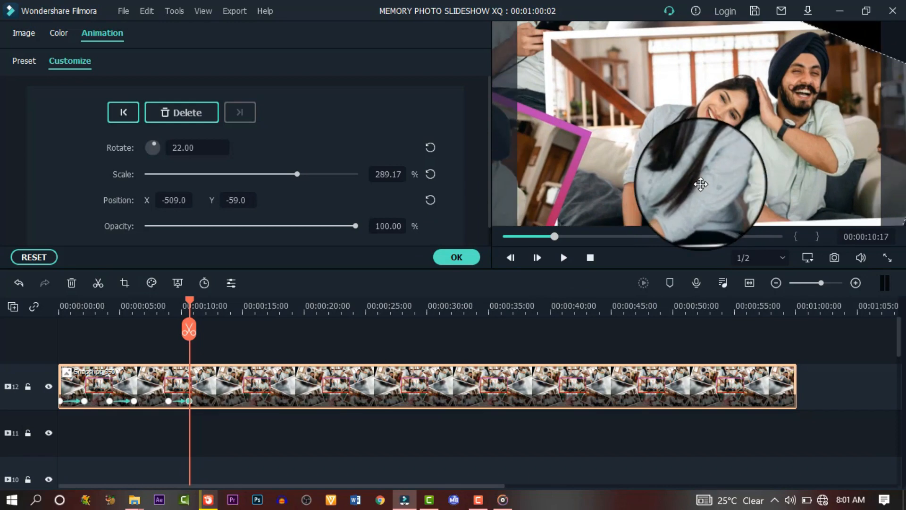
{"action": "left_click", "coordinate": [300, 174]}
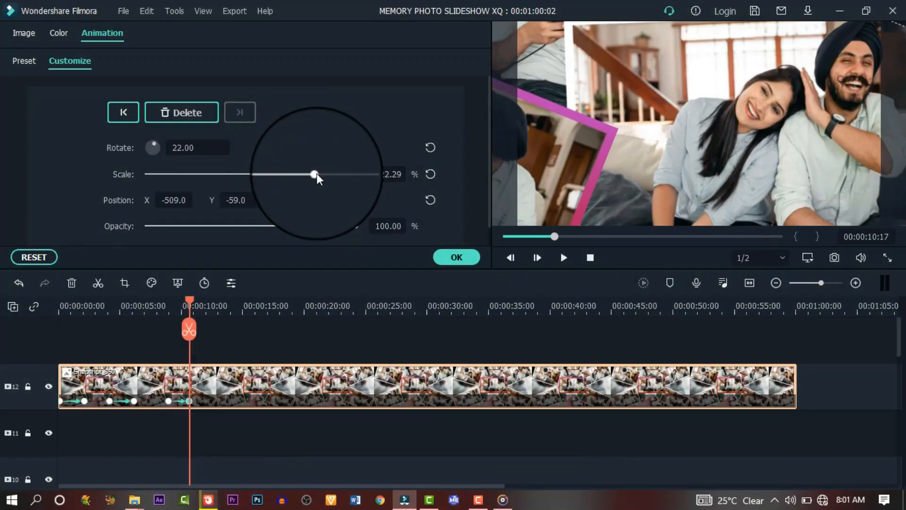
{"action": "left_click_drag", "start_coordinate": [316, 175], "coordinate": [307, 177]}
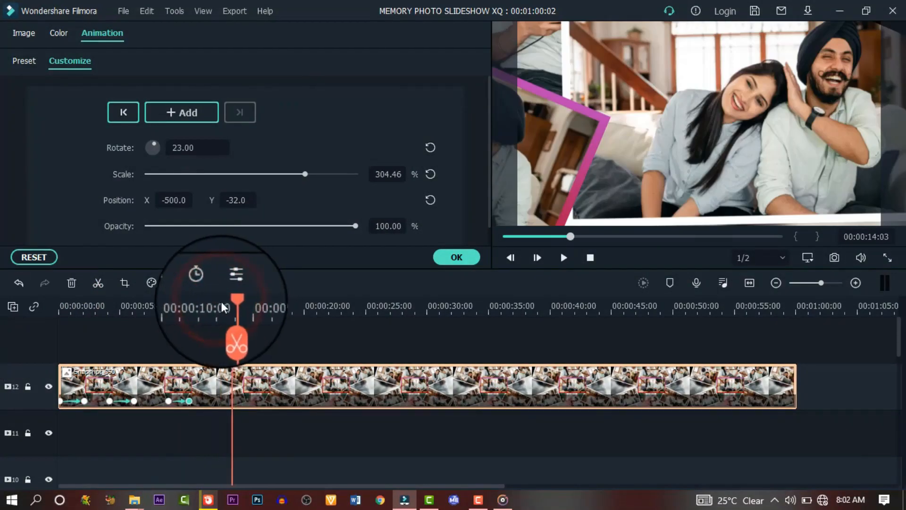
Add a hold keyframe at 00:00:13:00, and at 00:00:14:10 shift the view toward the top-centre photo with the rotation reduced to 17
{"action": "left_click", "coordinate": [220, 301]}
{"action": "left_click", "coordinate": [172, 112]}
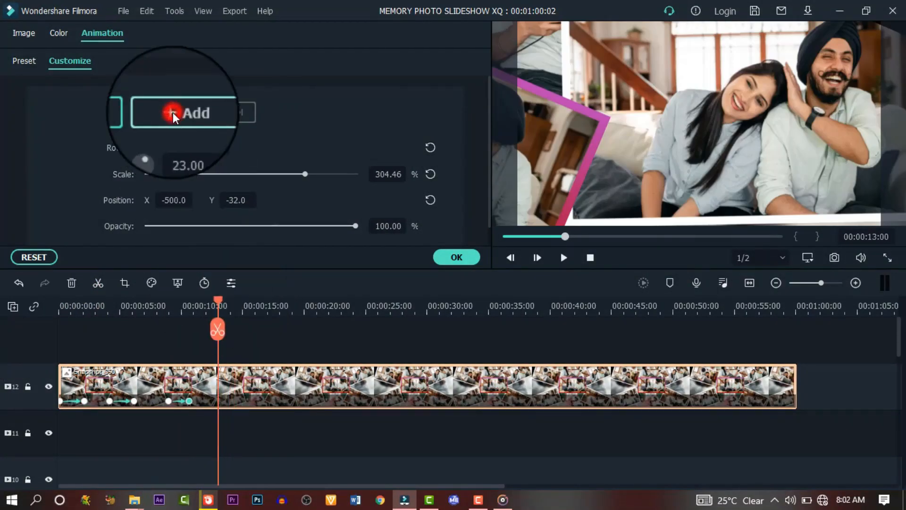
{"action": "left_click", "coordinate": [236, 304]}
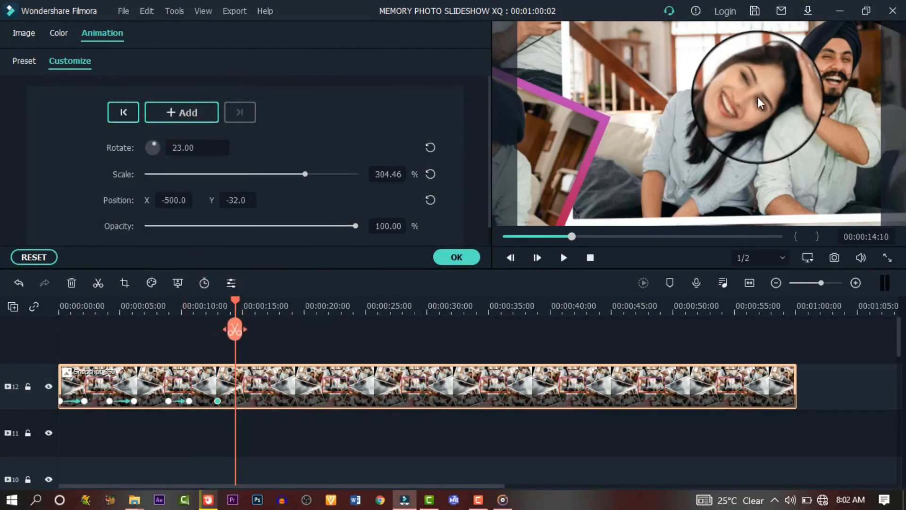
{"action": "left_click_drag", "start_coordinate": [737, 75], "coordinate": [741, 75]}
{"action": "mouse_move", "coordinate": [178, 146]}
{"action": "left_mouse_down"}
{"action": "mouse_move", "coordinate": [202, 146]}
{"action": "mouse_move", "coordinate": [183, 147]}
{"action": "mouse_move", "coordinate": [194, 148]}
{"action": "left_mouse_up"}
{"action": "left_click_drag", "start_coordinate": [550, 81], "coordinate": [657, 151]}
{"action": "left_click_drag", "start_coordinate": [190, 148], "coordinate": [189, 146]}
{"action": "left_click_drag", "start_coordinate": [572, 53], "coordinate": [662, 155]}
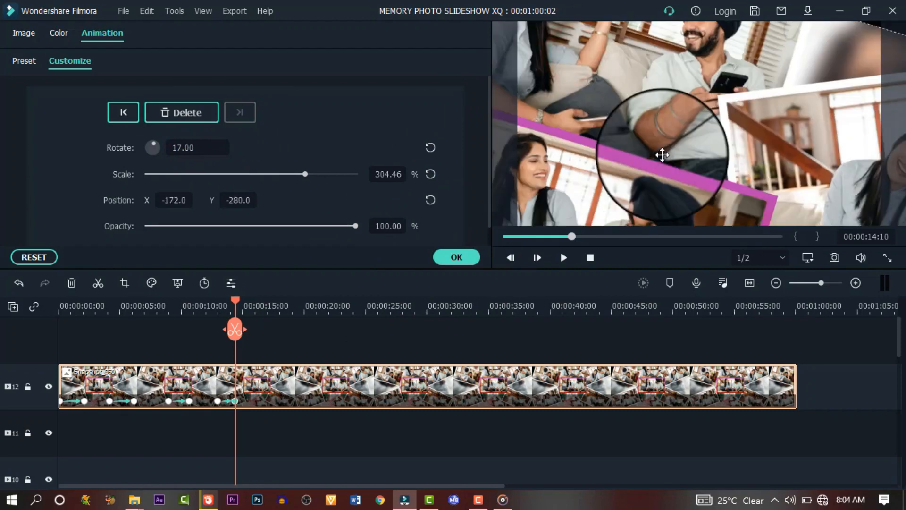
Straighten and frame the top-centre photo at 00:00:14:10 with rotation 2, position X -17, Y -314 and scale 308.28%
{"action": "left_click_drag", "start_coordinate": [192, 148], "coordinate": [194, 147]}
{"action": "left_click_drag", "start_coordinate": [553, 85], "coordinate": [658, 96]}
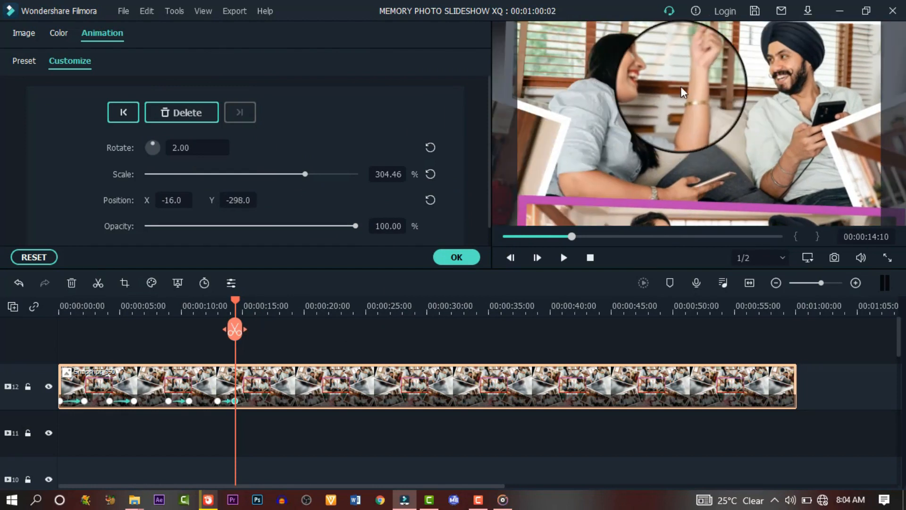
{"action": "left_click_drag", "start_coordinate": [686, 59], "coordinate": [685, 71]}
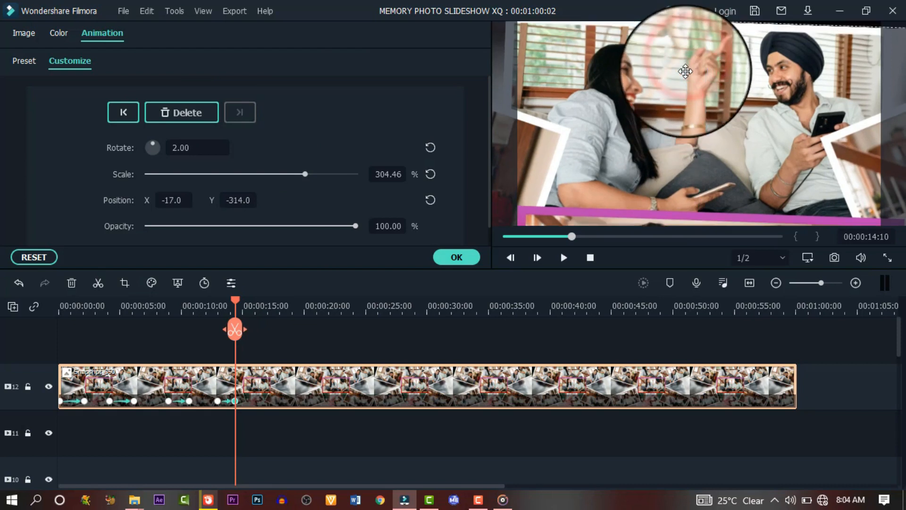
{"action": "left_click_drag", "start_coordinate": [304, 174], "coordinate": [307, 175]}
Play back the move to the top-centre photo from 00:00:12:08 and place the playhead at 00:00:17:14
{"action": "left_click_drag", "start_coordinate": [235, 301], "coordinate": [210, 304]}
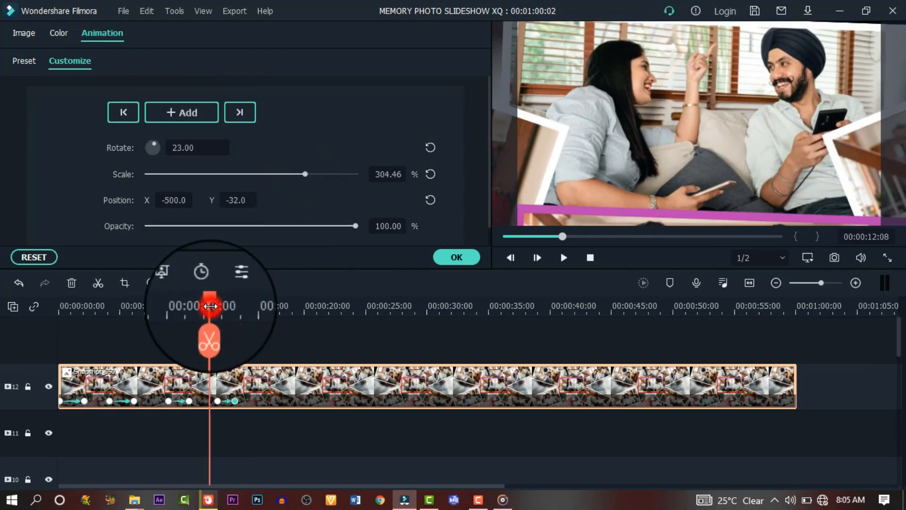
{"action": "left_click", "coordinate": [565, 259]}
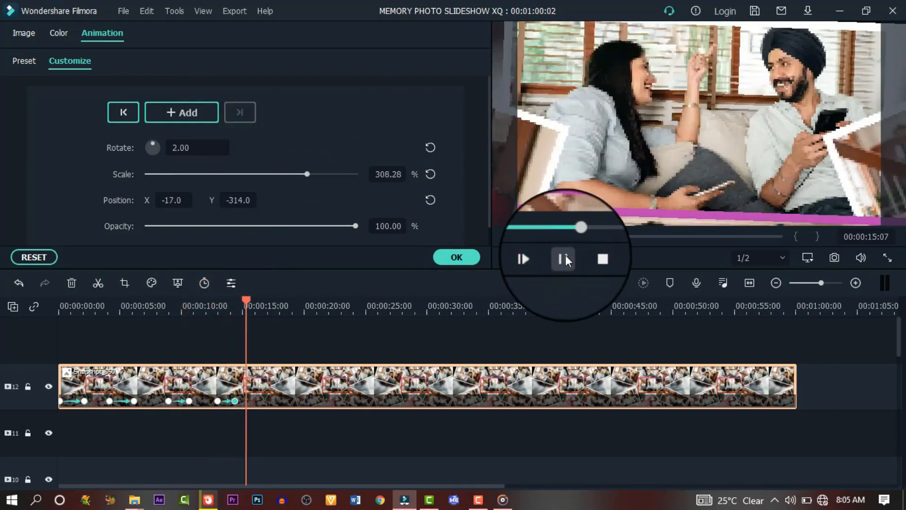
{"action": "left_click", "coordinate": [275, 300]}
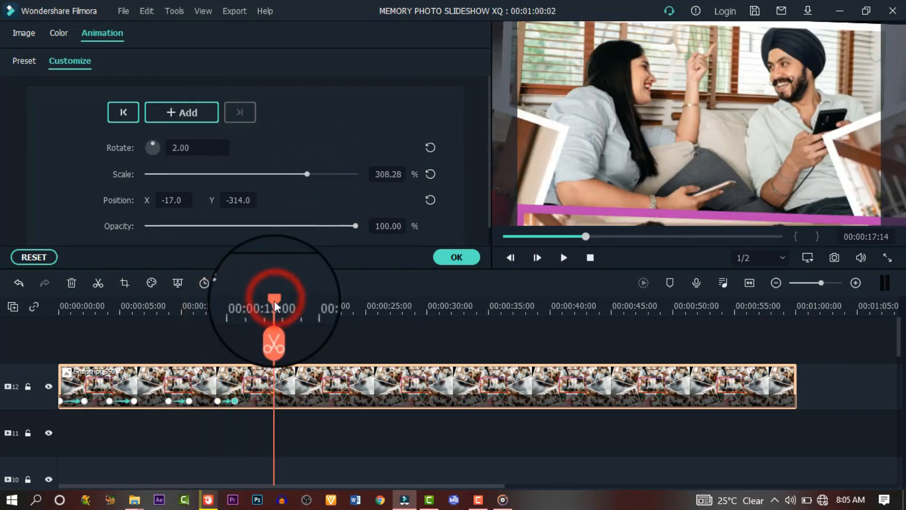
Add a hold keyframe before 00:00:18:15, and at 00:00:18:15 shift the view toward the upper-left photo with rotation 47 and position X 292, Y -439
{"action": "left_click", "coordinate": [182, 112]}
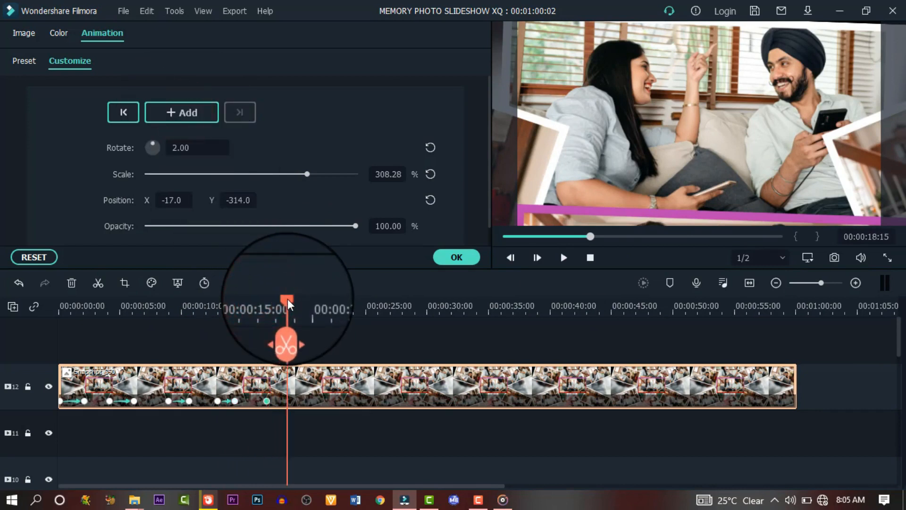
{"action": "left_click_drag", "start_coordinate": [590, 86], "coordinate": [590, 90]}
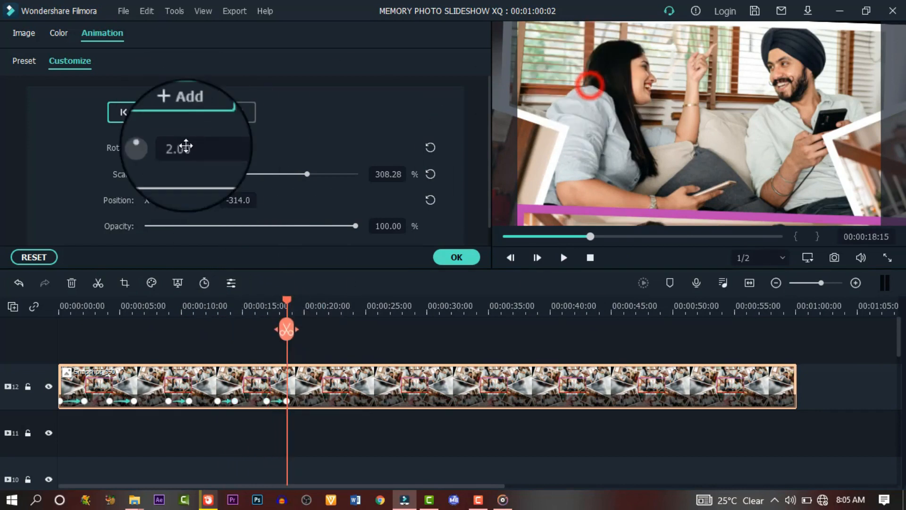
{"action": "left_click", "coordinate": [187, 147]}
{"action": "left_click_drag", "start_coordinate": [186, 146], "coordinate": [210, 146]}
{"action": "left_click_drag", "start_coordinate": [595, 179], "coordinate": [696, 165]}
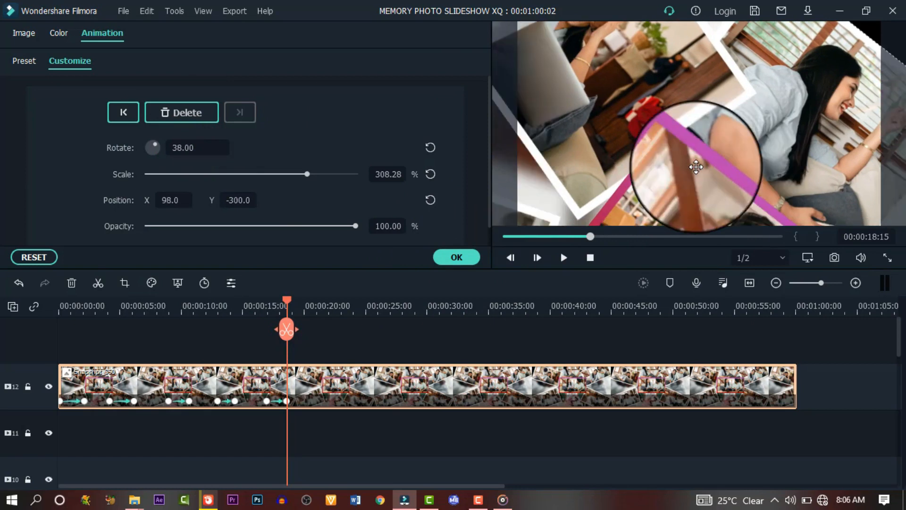
{"action": "left_click_drag", "start_coordinate": [596, 58], "coordinate": [706, 151]}
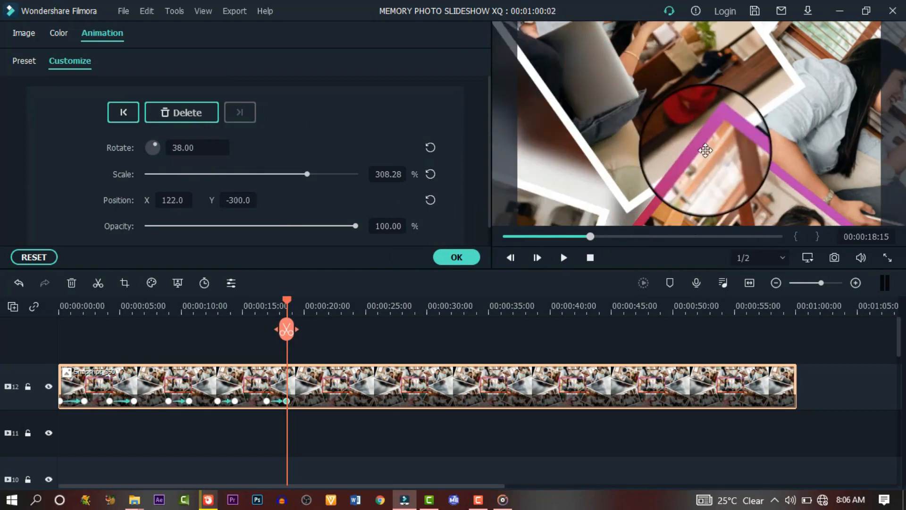
{"action": "left_click_drag", "start_coordinate": [177, 152], "coordinate": [190, 151]}
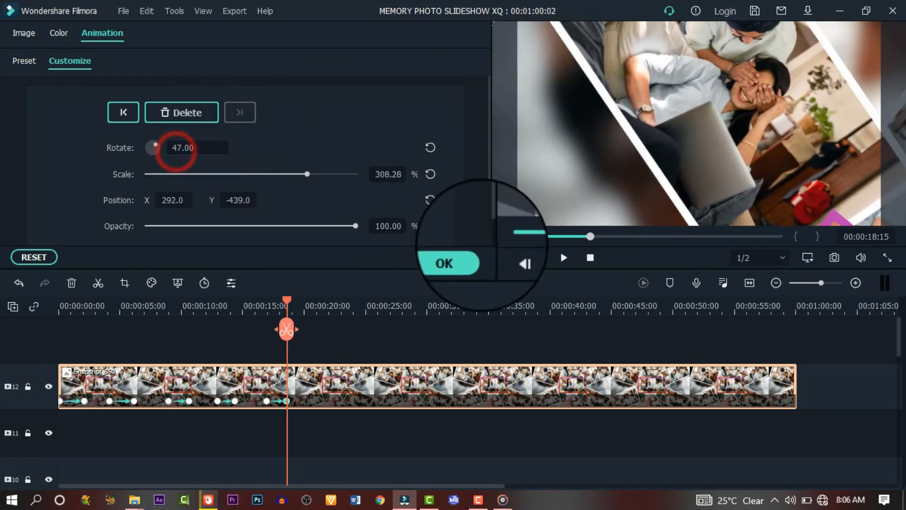
Straighten and frame the upper-left photo at 00:00:18:15 with rotation -19, scale 286.62% and position X 508, Y -39
{"action": "left_click", "coordinate": [193, 152]}
{"action": "left_click_drag", "start_coordinate": [194, 149], "coordinate": [324, 168]}
{"action": "left_click_drag", "start_coordinate": [194, 149], "coordinate": [0, 289]}
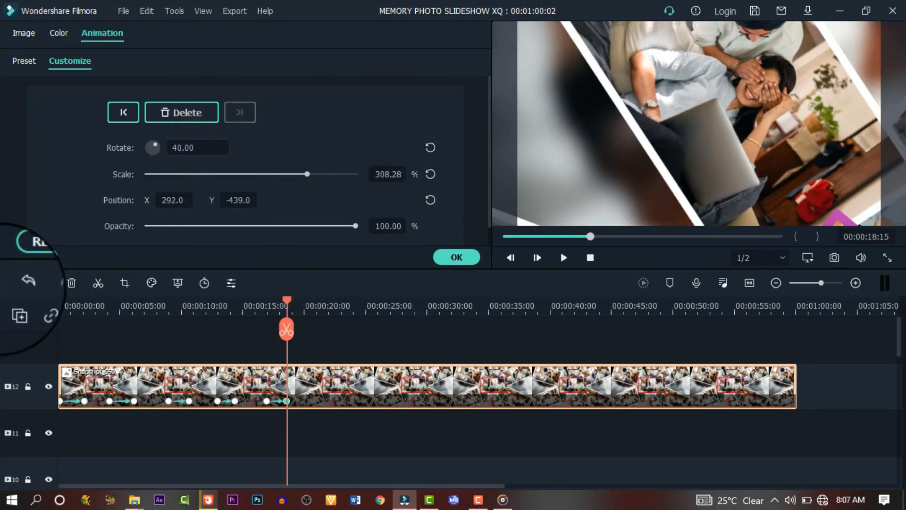
{"action": "left_click_drag", "start_coordinate": [192, 150], "coordinate": [331, 252]}
{"action": "left_click_drag", "start_coordinate": [793, 194], "coordinate": [809, 141]}
{"action": "left_click_drag", "start_coordinate": [194, 148], "coordinate": [421, 250]}
{"action": "left_click_drag", "start_coordinate": [605, 162], "coordinate": [740, 87]}
{"action": "left_click_drag", "start_coordinate": [307, 174], "coordinate": [283, 179]}
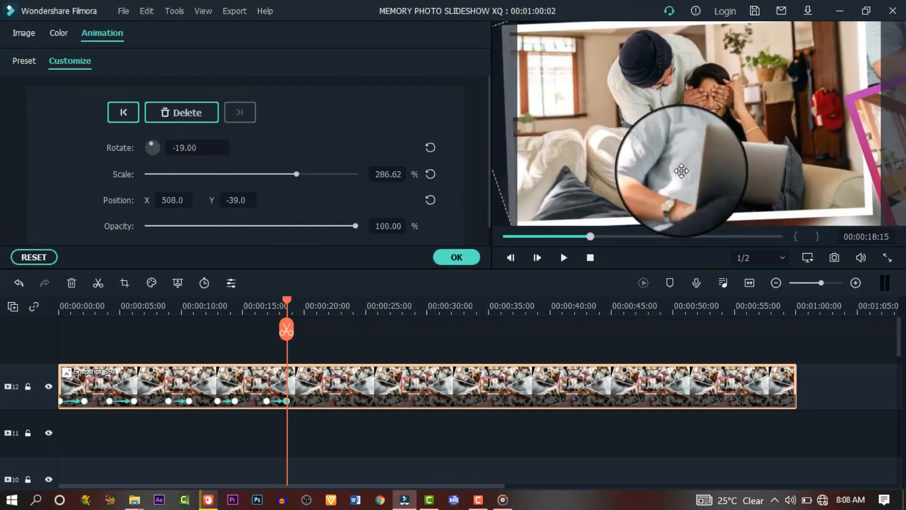
Play back the move from the top-centre photo to the upper-left photo
{"action": "left_click_drag", "start_coordinate": [286, 302], "coordinate": [244, 304]}
{"action": "left_click", "coordinate": [563, 258]}
{"action": "left_click", "coordinate": [563, 258]}
Add a hold keyframe, and at 00:00:24:05 frame the lower-left photo with rotation 18, scale 296.82% and position X 439, Y 97
{"action": "left_click_drag", "start_coordinate": [325, 302], "coordinate": [336, 304]}
{"action": "left_click", "coordinate": [194, 110]}
{"action": "left_click_drag", "start_coordinate": [336, 302], "coordinate": [356, 306]}
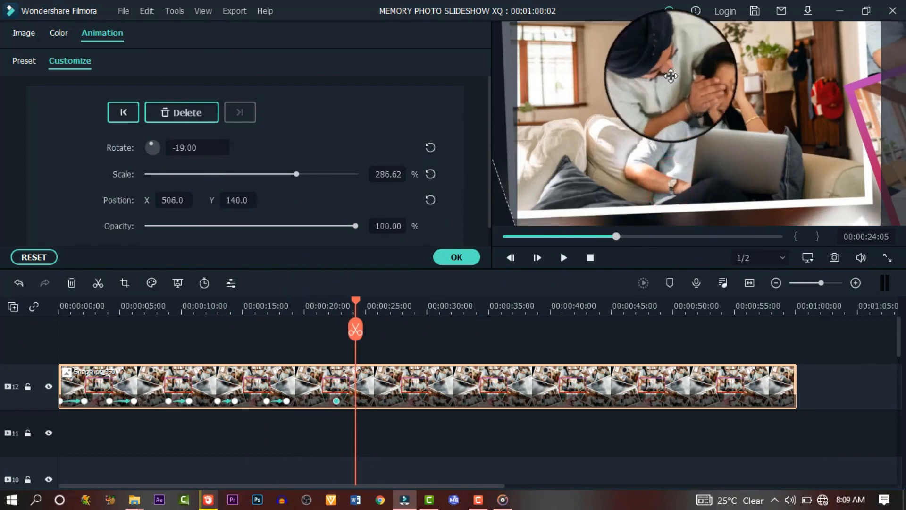
{"action": "left_click_drag", "start_coordinate": [182, 149], "coordinate": [605, 248]}
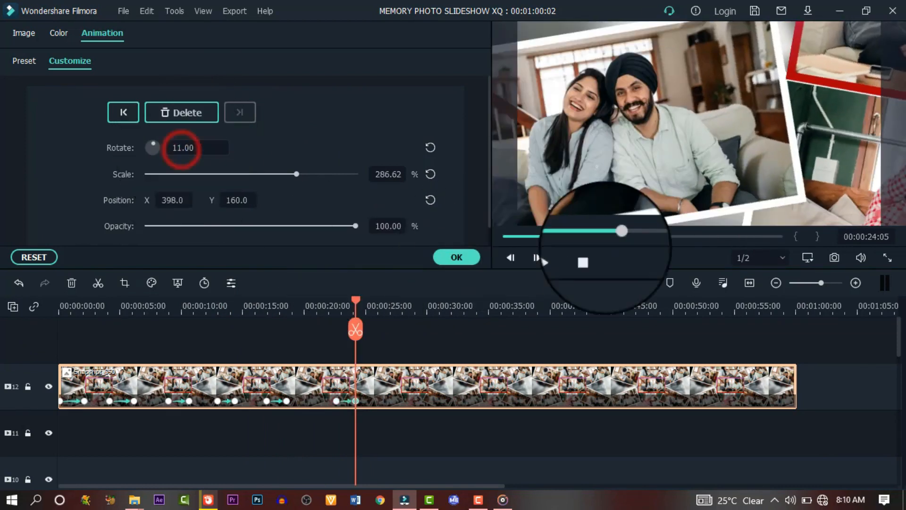
{"action": "left_click_drag", "start_coordinate": [296, 174], "coordinate": [302, 174]}
Add a hold keyframe at 00:00:27:10, and at 00:00:28:23 shift the view to the bottom-centre photo with rotation 1 and position X 26, Y 215
{"action": "left_click", "coordinate": [564, 258]}
{"action": "left_click_drag", "start_coordinate": [404, 305], "coordinate": [394, 305]}
{"action": "left_click", "coordinate": [167, 113]}
{"action": "left_click_drag", "start_coordinate": [394, 301], "coordinate": [413, 304]}
{"action": "left_click_drag", "start_coordinate": [843, 201], "coordinate": [646, 175]}
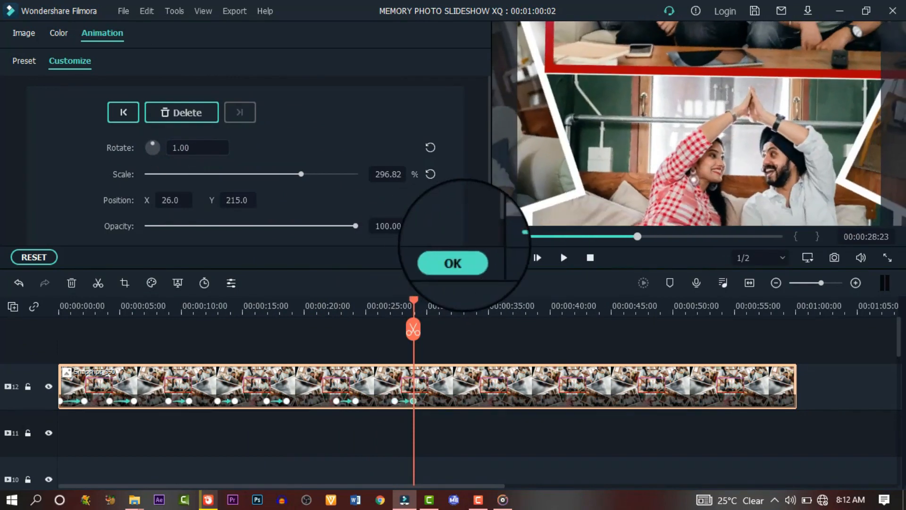
Add a hold keyframe after the bottom-centre photo, and at about 00:00:33 adjust scale and rotation to frame the next photo
{"action": "left_click_drag", "start_coordinate": [414, 301], "coordinate": [447, 304]}
{"action": "left_click", "coordinate": [564, 258]}
{"action": "left_click", "coordinate": [186, 111]}
{"action": "left_click_drag", "start_coordinate": [447, 302], "coordinate": [467, 304]}
{"action": "left_click_drag", "start_coordinate": [301, 175], "coordinate": [218, 183]}
{"action": "left_click_drag", "start_coordinate": [192, 146], "coordinate": [486, 255]}
{"action": "left_click_drag", "start_coordinate": [217, 174], "coordinate": [252, 174]}
{"action": "left_click_drag", "start_coordinate": [192, 147], "coordinate": [450, 246]}
Reset rotation, scale and position at about 00:00:37 to return to the full collage, and play back the move
{"action": "left_click_drag", "start_coordinate": [467, 306], "coordinate": [519, 299]}
{"action": "left_click", "coordinate": [431, 147]}
{"action": "left_click", "coordinate": [430, 174]}
{"action": "left_click", "coordinate": [430, 200]}
{"action": "left_click", "coordinate": [590, 257]}
{"action": "left_click", "coordinate": [561, 258]}
{"action": "left_click", "coordinate": [561, 260]}
Add a hold keyframe on the full collage and enlarge its scale at about 00:00:41
{"action": "left_click_drag", "start_coordinate": [580, 300], "coordinate": [568, 313]}
{"action": "left_click", "coordinate": [481, 307]}
{"action": "left_click", "coordinate": [181, 112]}
{"action": "left_click_drag", "start_coordinate": [199, 174], "coordinate": [255, 176]}
Add another hold keyframe and zoom in to scale 400% at about 00:00:44
{"action": "left_click", "coordinate": [172, 112]}
{"action": "left_click_drag", "start_coordinate": [568, 306], "coordinate": [604, 309]}
{"action": "left_click_drag", "start_coordinate": [254, 174], "coordinate": [358, 177]}
Trim the end of the snapshot clip just past its last keyframe, to 00:00:45:10, and play it from the start
{"action": "left_click_drag", "start_coordinate": [603, 307], "coordinate": [621, 321]}
{"action": "left_click_drag", "start_coordinate": [796, 392], "coordinate": [616, 387]}
{"action": "left_click_drag", "start_coordinate": [464, 302], "coordinate": [148, 370]}
{"action": "left_click", "coordinate": [564, 257]}
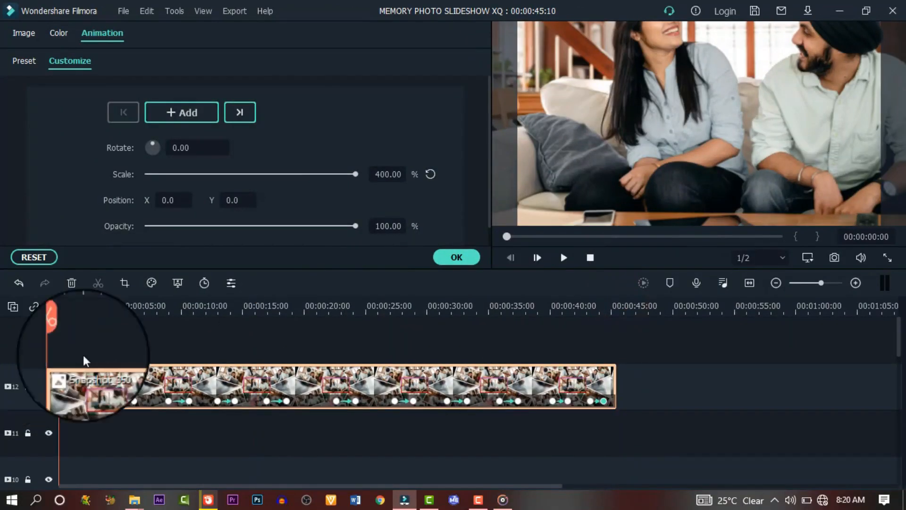
Apply the animation settings and open the favourite sounds in the audio library
{"action": "left_click", "coordinate": [456, 256]}
{"action": "left_click", "coordinate": [65, 38]}
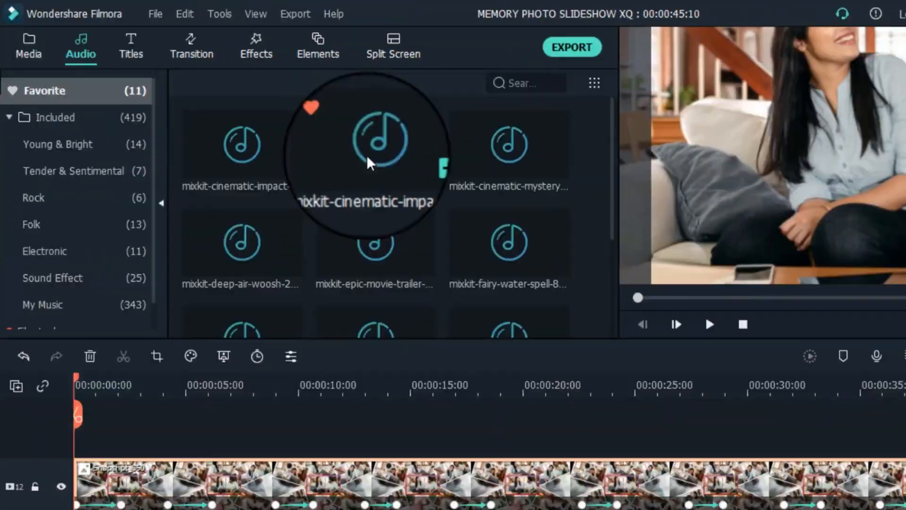
{"action": "left_click", "coordinate": [368, 162]}
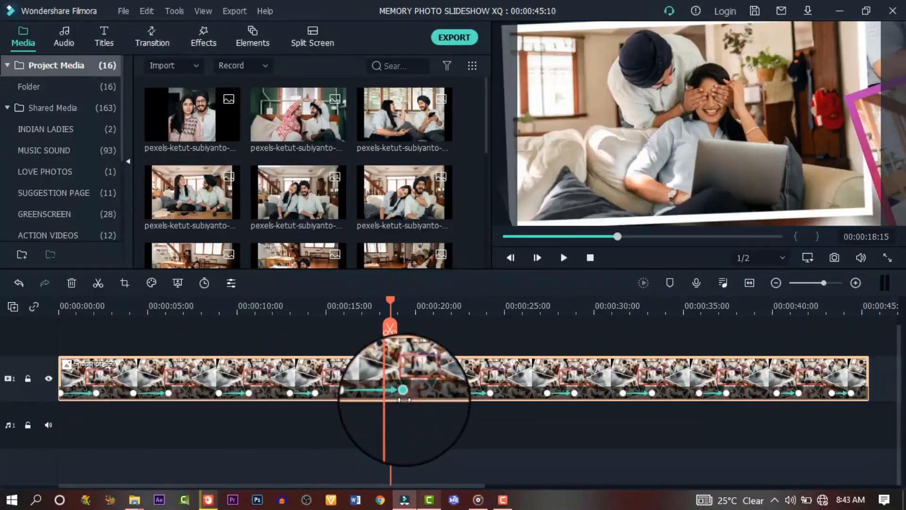
Open the hold keyframe at 00:00:04:05 for editing and slightly increase the scale of the centre photo's hold keyframe at 00:00:09:00
{"action": "key", "text": "space"}
{"action": "left_click_drag", "start_coordinate": [98, 309], "coordinate": [132, 302]}
{"action": "double_click", "coordinate": [133, 392]}
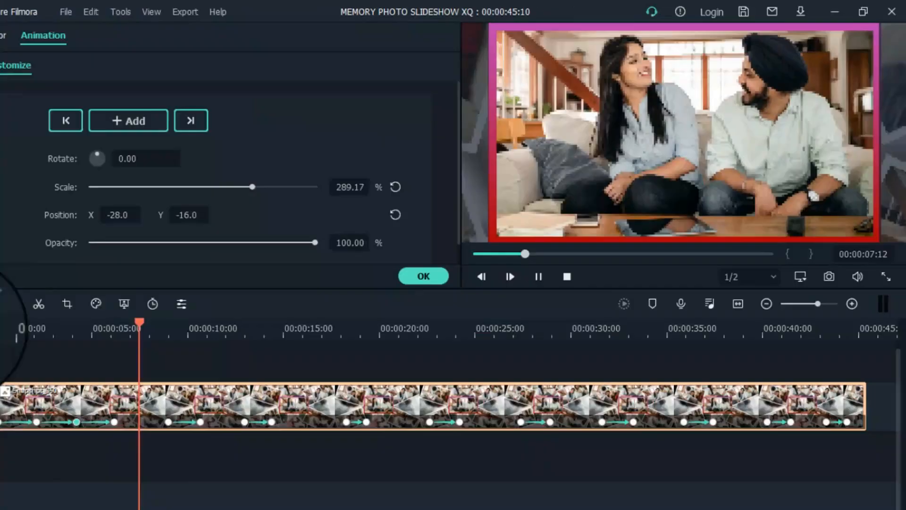
{"action": "mouse_move", "coordinate": [298, 174]}
{"action": "left_mouse_down"}
{"action": "mouse_move", "coordinate": [312, 174]}
{"action": "mouse_move", "coordinate": [302, 174]}
{"action": "left_mouse_up"}
Play back the slow zooms and open the hold keyframes at 00:00:13:00 and about 00:00:18 for editing
{"action": "left_click", "coordinate": [157, 301]}
{"action": "key", "text": "space"}
{"action": "double_click", "coordinate": [290, 393]}
{"action": "left_click", "coordinate": [219, 305]}
{"action": "key", "text": "space"}
{"action": "double_click", "coordinate": [384, 392]}
Preview the following zooms and open the hold keyframes at about 00:00:22, at 00:00:27:10 and at about 00:00:31 for editing
{"action": "left_click", "coordinate": [289, 307]}
{"action": "key", "text": "space"}
{"action": "double_click", "coordinate": [462, 393]}
{"action": "double_click", "coordinate": [547, 392]}
{"action": "key", "text": "space"}
{"action": "double_click", "coordinate": [623, 392]}
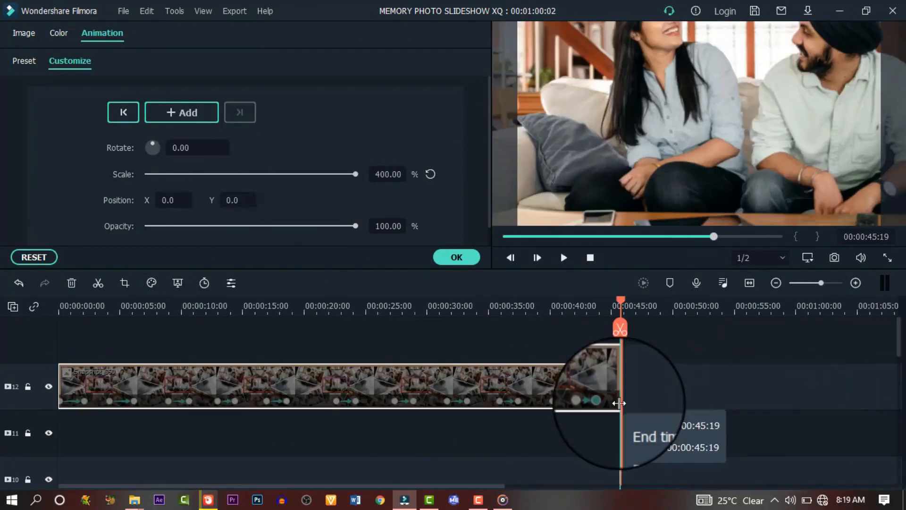
Shorten the snapshot clip to a total length of 00:00:45:10 and play back the whole slideshow
{"action": "left_click_drag", "start_coordinate": [619, 402], "coordinate": [615, 402]}
{"action": "left_click_drag", "start_coordinate": [622, 304], "coordinate": [2, 390]}
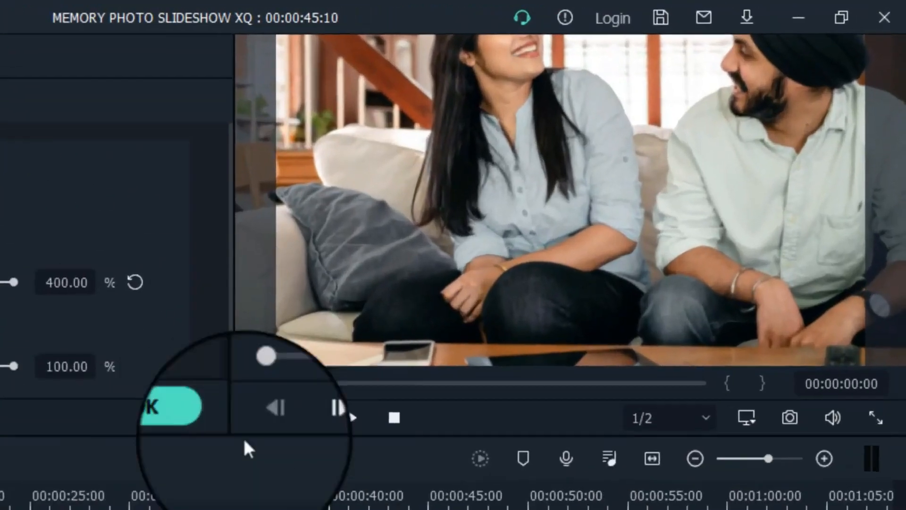
{"action": "left_click", "coordinate": [271, 472]}
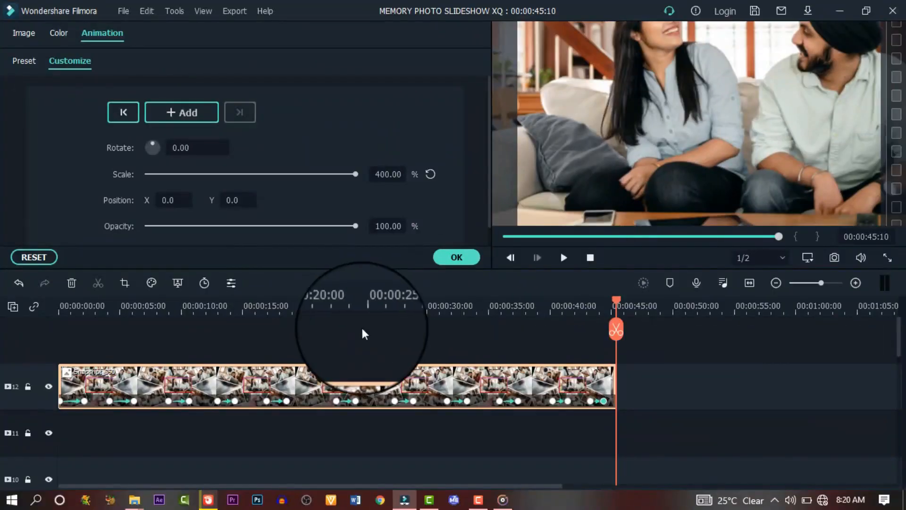
Return the playhead to the start, fit the whole clip in the timeline and apply the animation settings
{"action": "left_click", "coordinate": [60, 307]}
{"action": "left_click", "coordinate": [750, 283]}
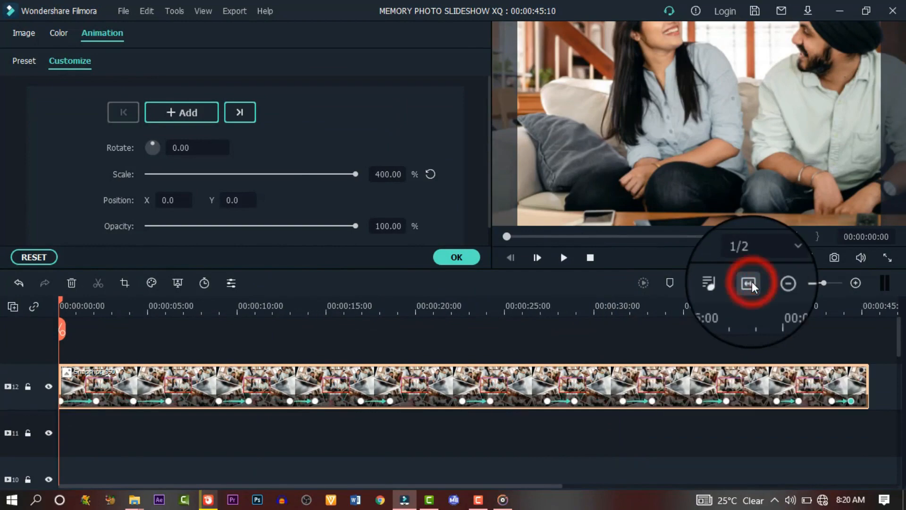
{"action": "left_click", "coordinate": [457, 257]}
Search the audio library for "air" sounds
{"action": "left_click", "coordinate": [62, 39]}
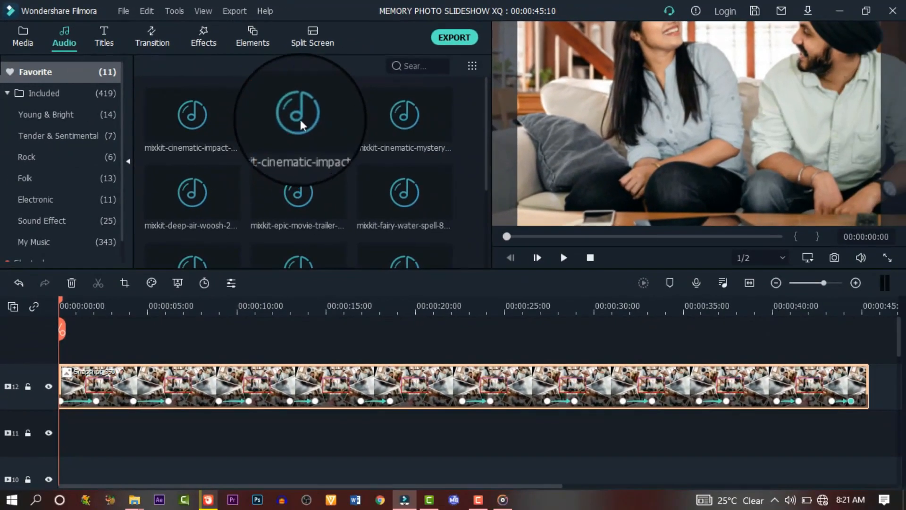
{"action": "left_click", "coordinate": [623, 103]}
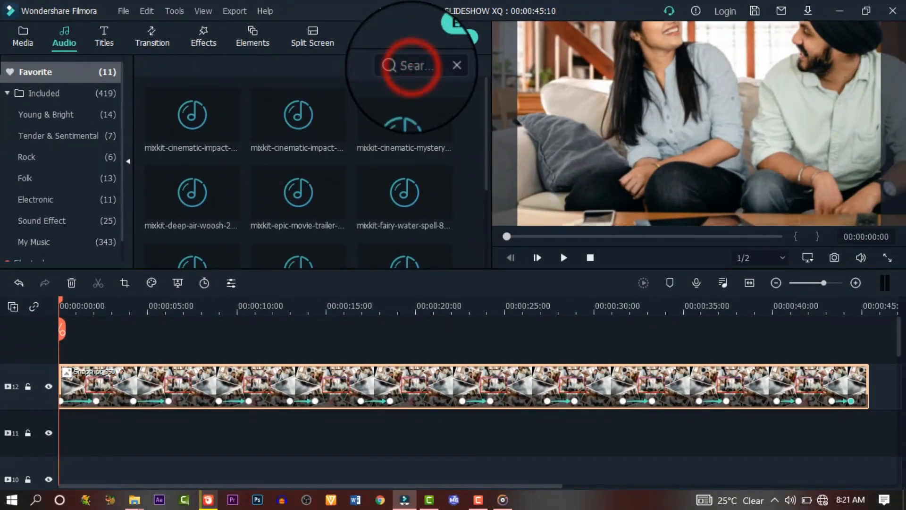
{"action": "type", "text": "a"}
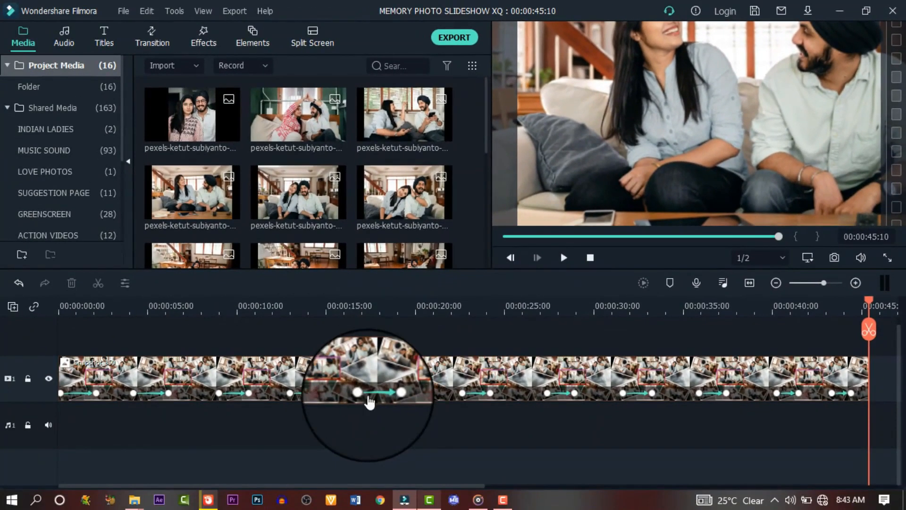
Move the upper-left photo's keyframe at 00:00:18:15 and its preceding hold keyframe slightly further along the timeline, and play back the result
{"action": "left_click", "coordinate": [390, 400]}
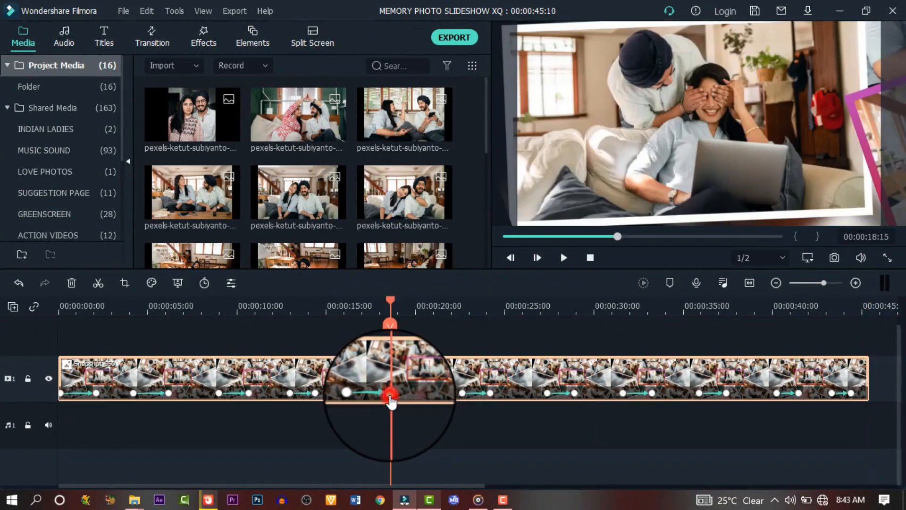
{"action": "left_click", "coordinate": [362, 396]}
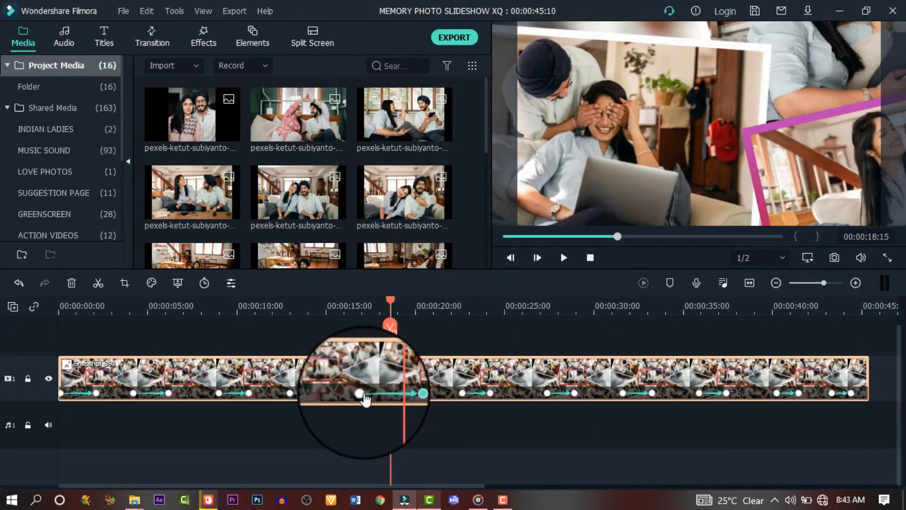
{"action": "key", "text": "space"}
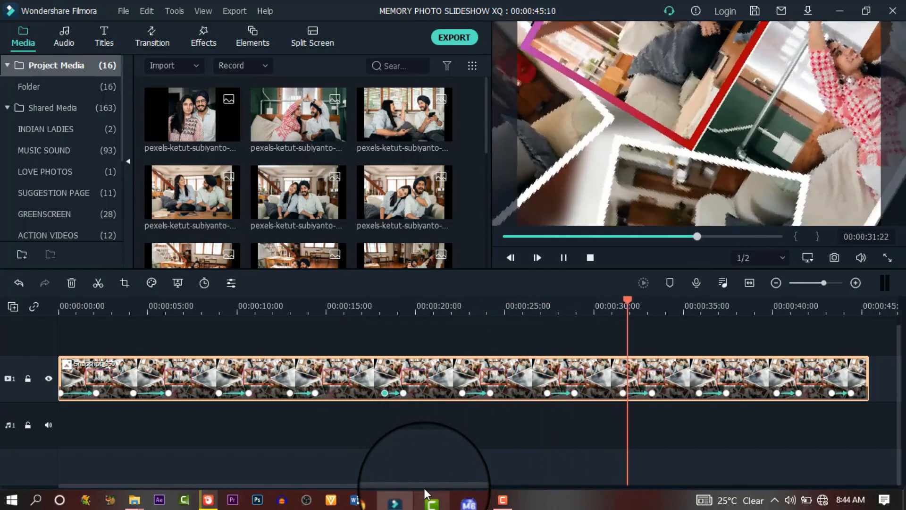
{"action": "key", "text": "space"}
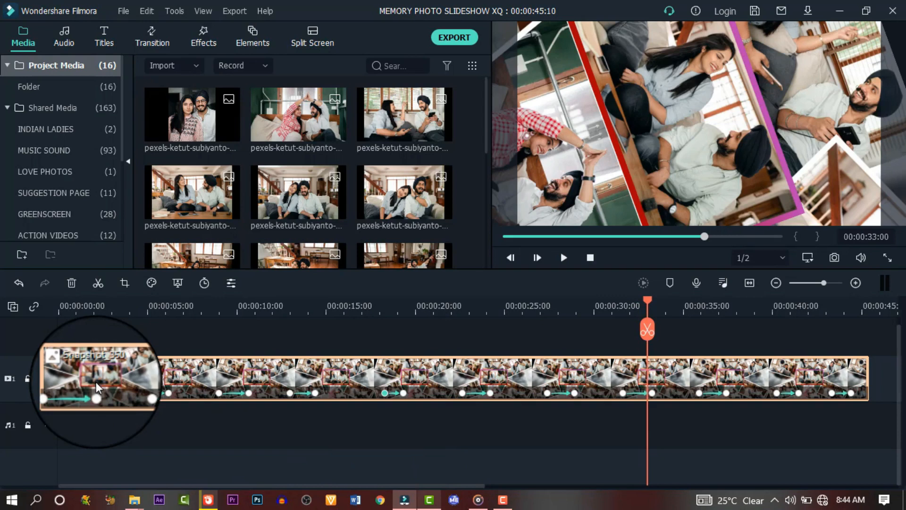
Set the full collage's scale to 112.10% on the keyframe at 00:00:04:05 and play back from near the start
{"action": "left_click", "coordinate": [103, 308]}
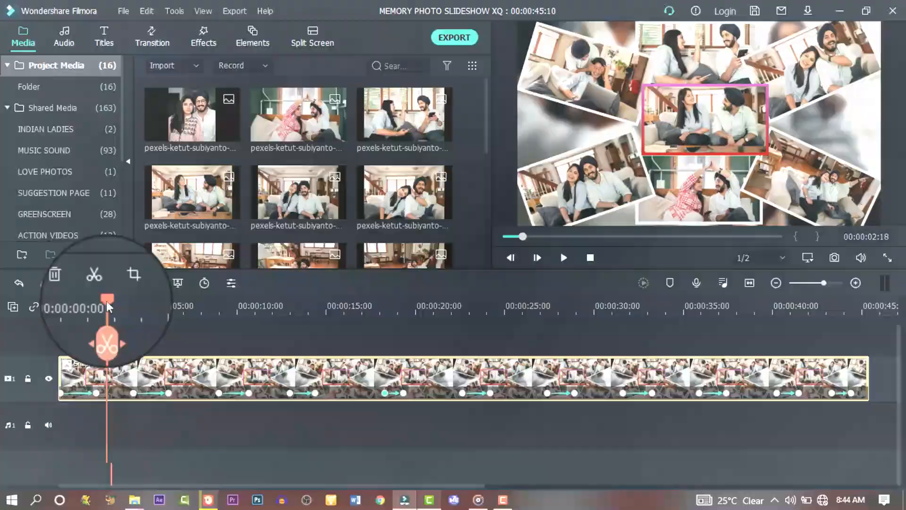
{"action": "left_click_drag", "start_coordinate": [107, 301], "coordinate": [131, 301]}
{"action": "left_click", "coordinate": [133, 392]}
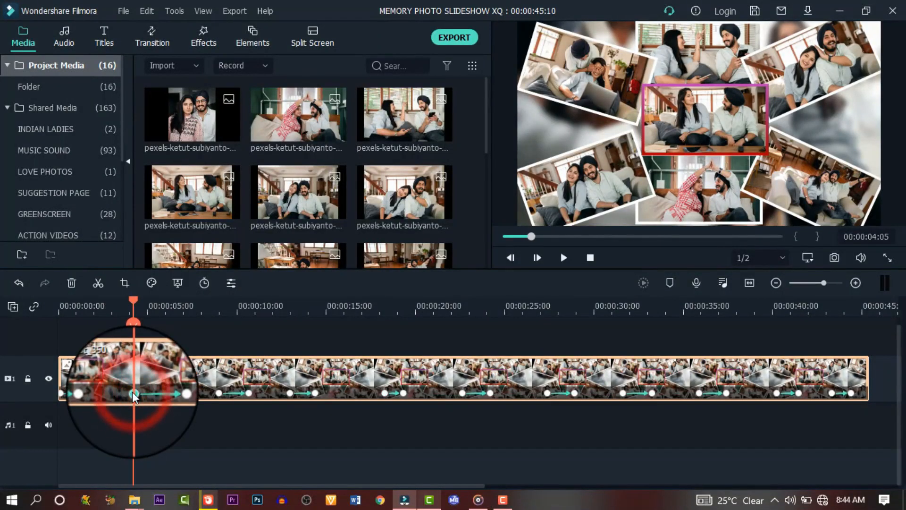
{"action": "double_click", "coordinate": [133, 394]}
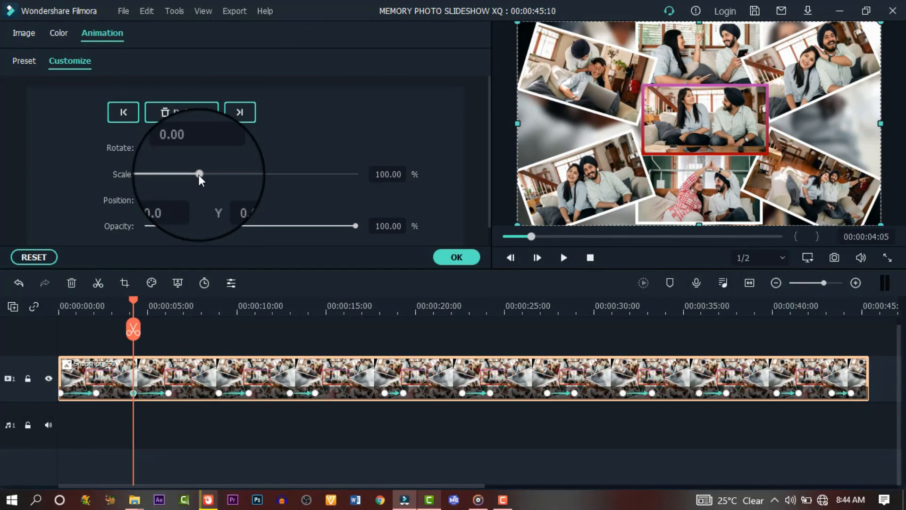
{"action": "left_click_drag", "start_coordinate": [199, 175], "coordinate": [205, 175]}
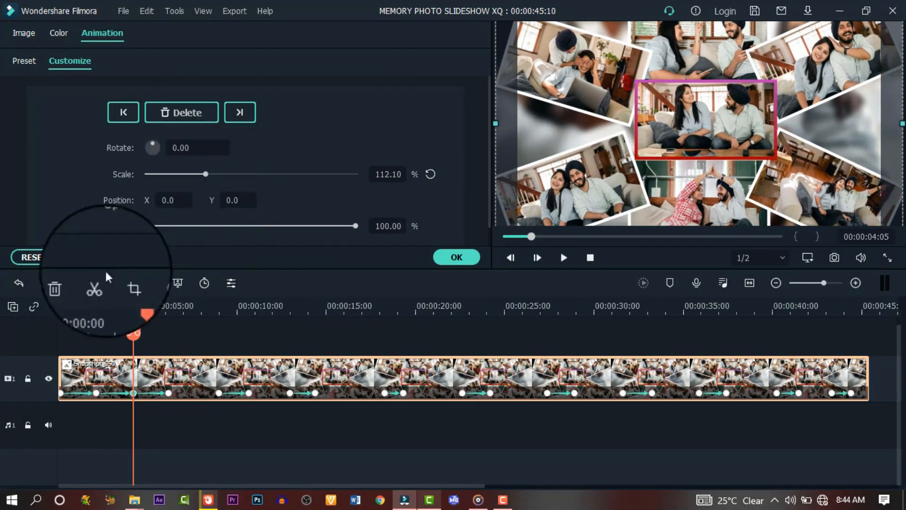
{"action": "left_click", "coordinate": [69, 306]}
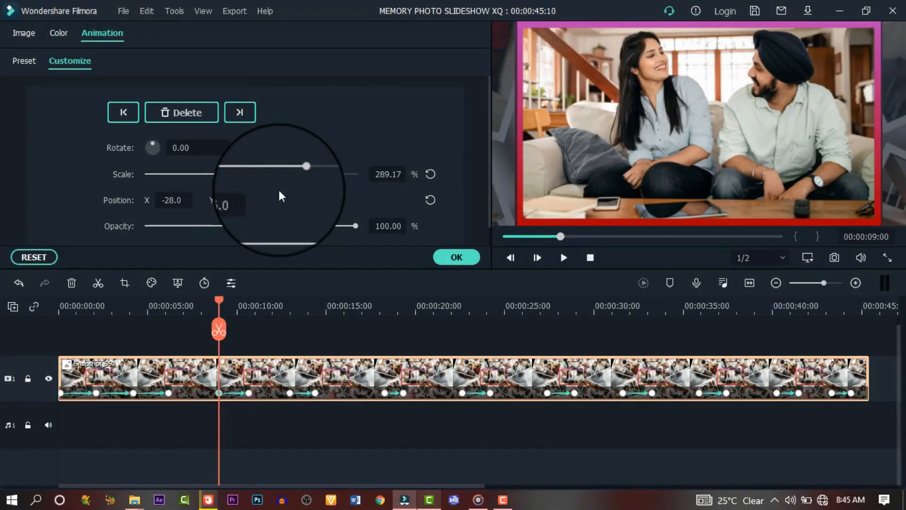
Raise the scale of the remaining hold keyframes, using 300.64% at 00:00:27:10 and 400% for the closing zoom, and apply the animation settings
{"action": "left_click_drag", "start_coordinate": [301, 173], "coordinate": [301, 175]}
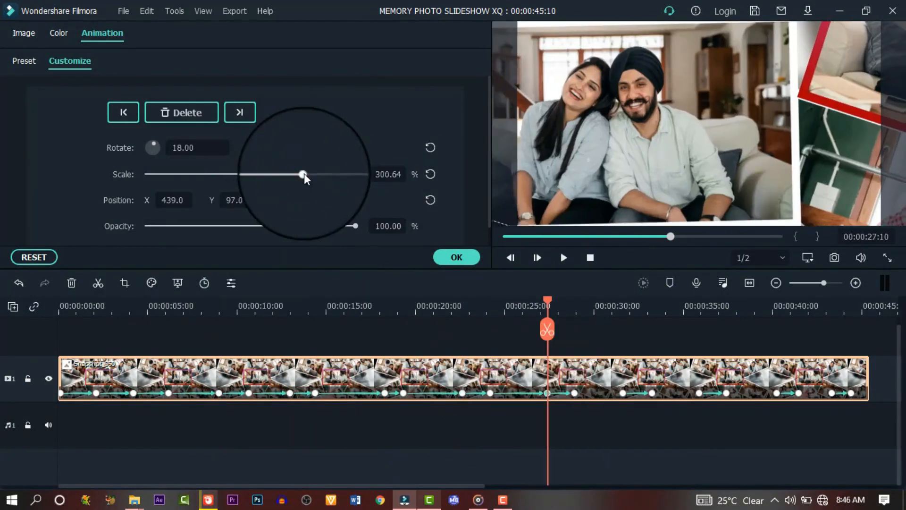
{"action": "left_click_drag", "start_coordinate": [255, 174], "coordinate": [356, 174]}
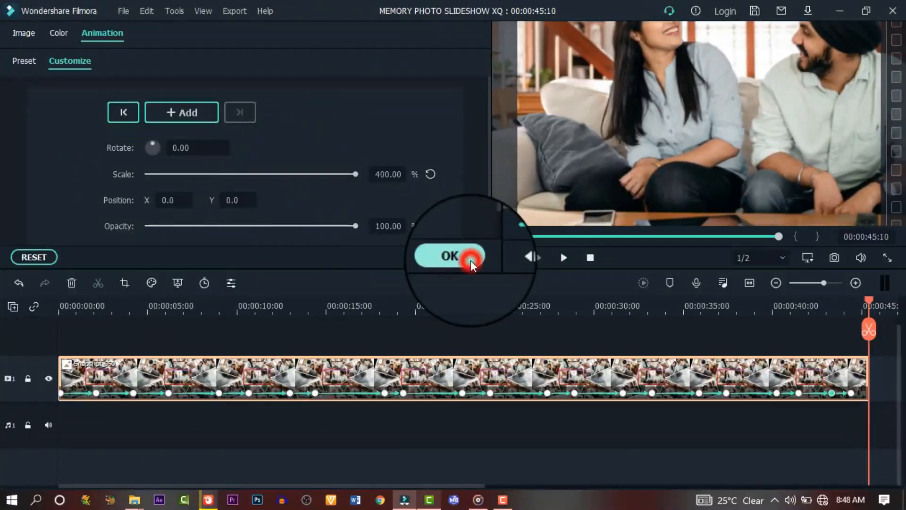
{"action": "left_click", "coordinate": [471, 259]}
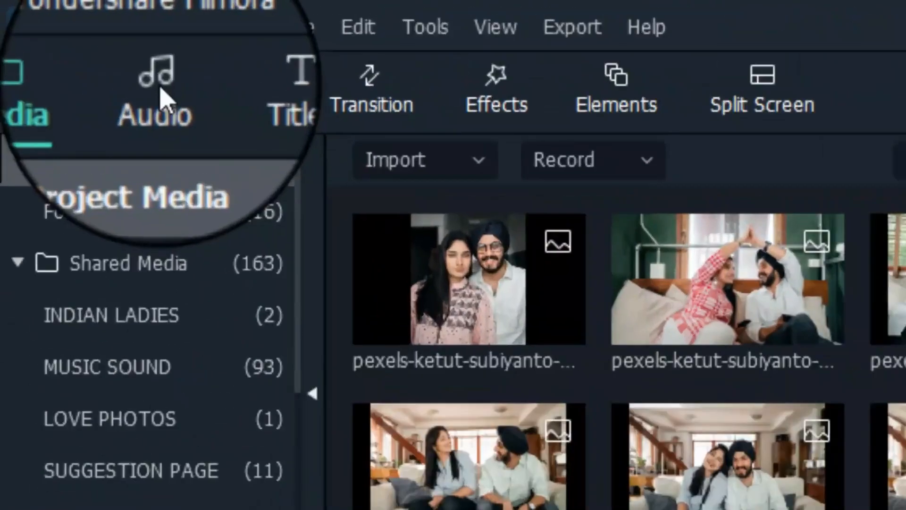
Preview the mixkit-air-woosh-1489 sound effect, place it on the audio track at the slideshow's start, and play it back
{"action": "left_click", "coordinate": [65, 37]}
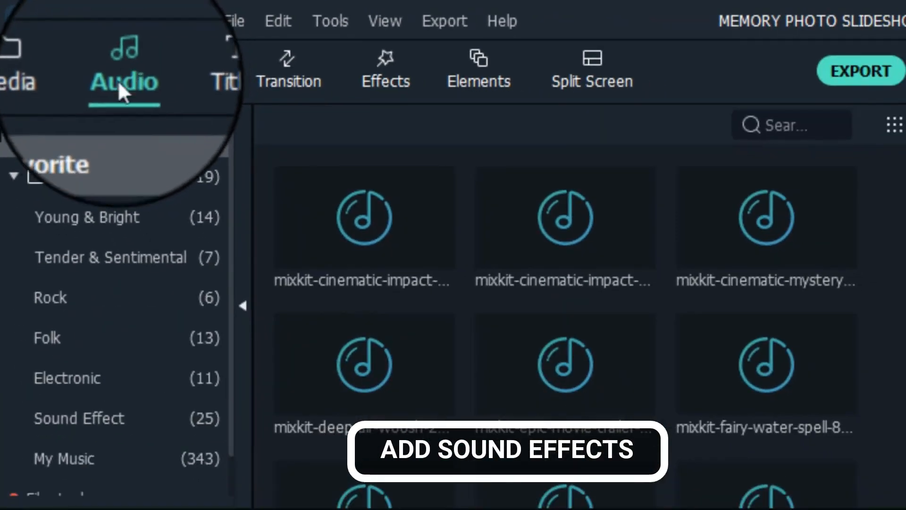
{"action": "left_click", "coordinate": [70, 175]}
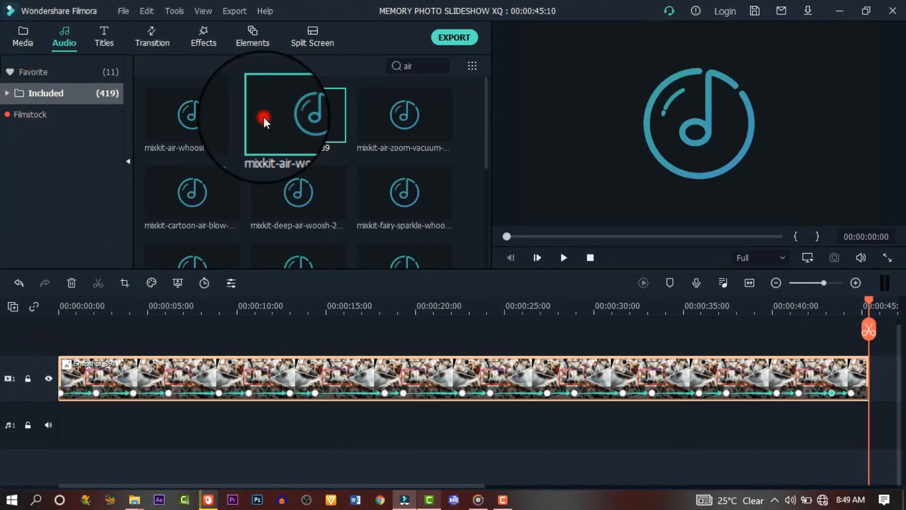
{"action": "left_click", "coordinate": [264, 118]}
{"action": "left_click", "coordinate": [263, 117]}
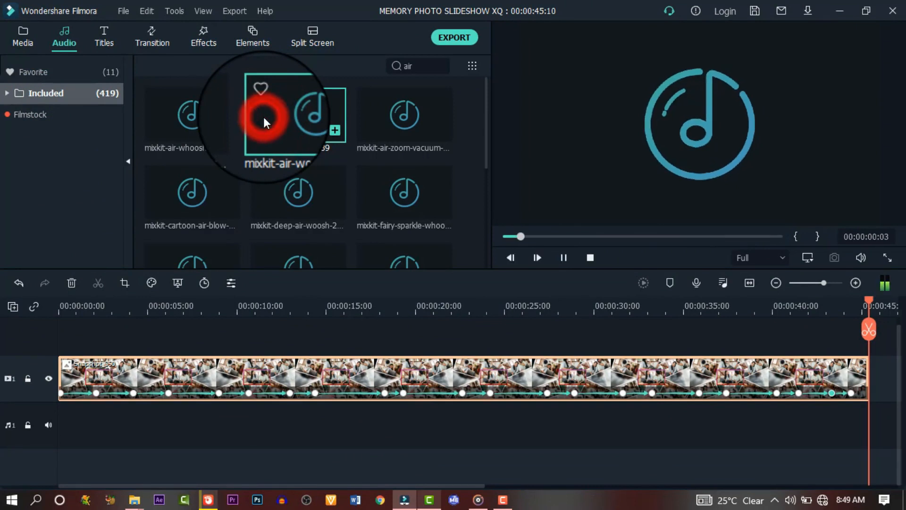
{"action": "left_click", "coordinate": [269, 118]}
{"action": "left_click_drag", "start_coordinate": [269, 119], "coordinate": [73, 429]}
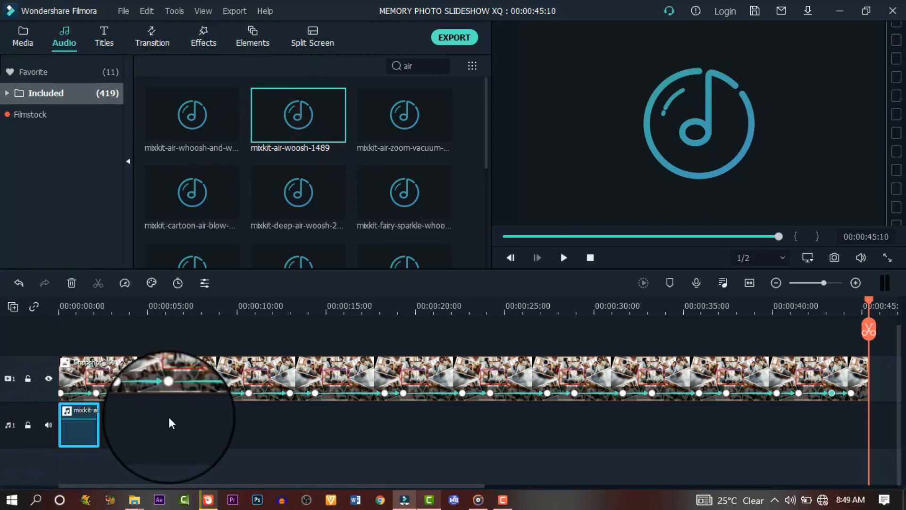
{"action": "key", "text": "space"}
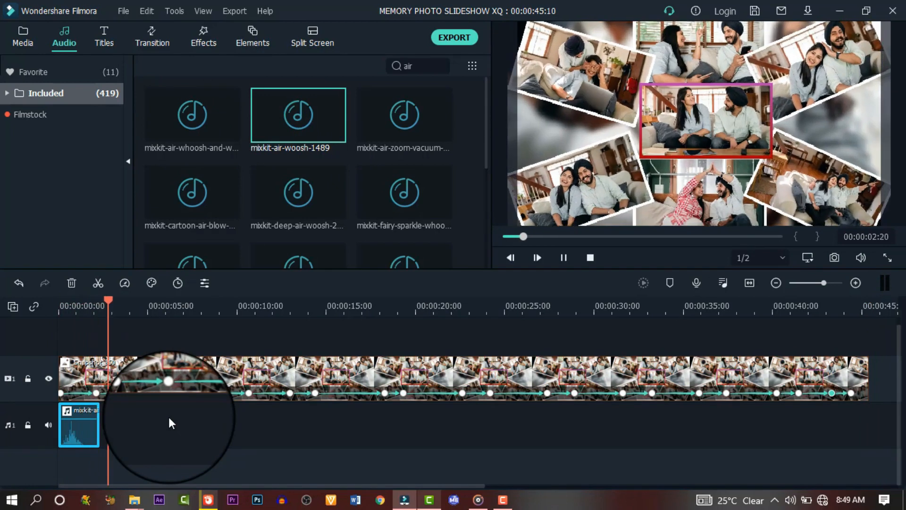
Add copies of mixkit-air-woosh-1489 at the 00:00:04:05 keyframe and at the keyframe near 00:00:09, playing back the result
{"action": "left_click", "coordinate": [132, 394]}
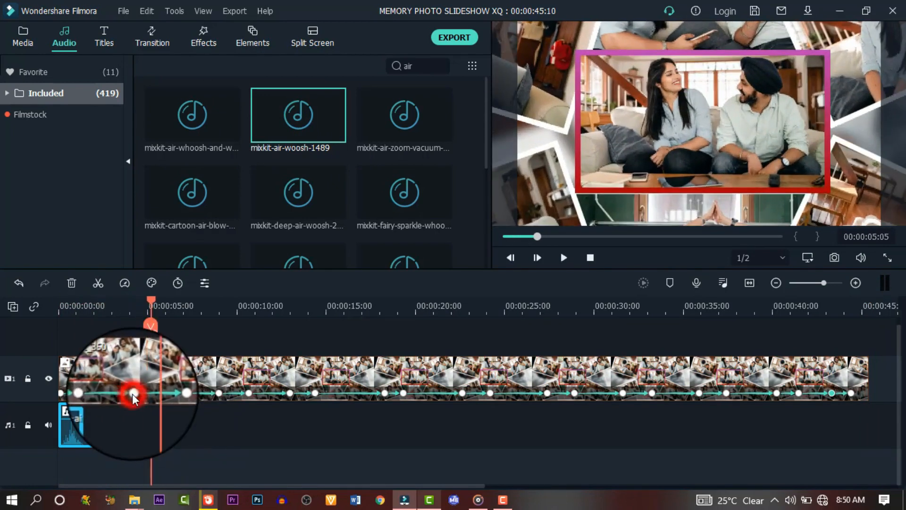
{"action": "left_click_drag", "start_coordinate": [262, 121], "coordinate": [141, 432]}
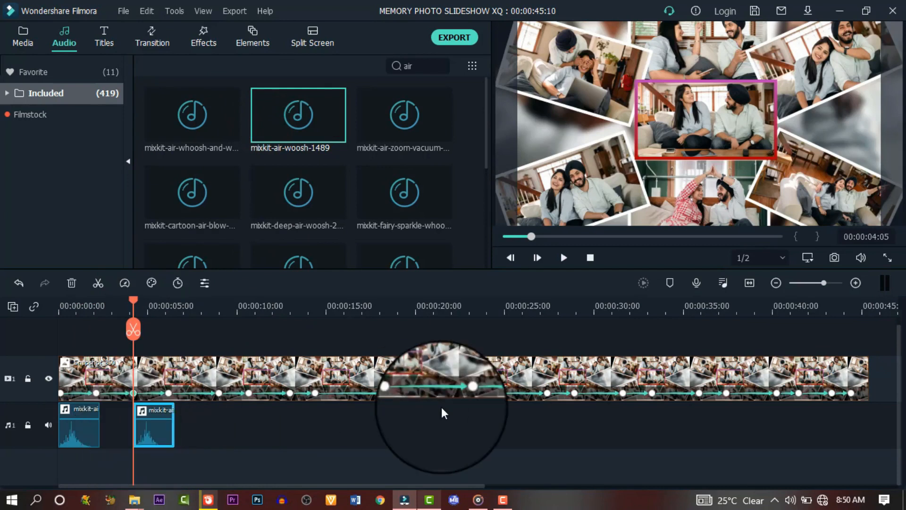
{"action": "key", "text": "space"}
{"action": "left_click", "coordinate": [219, 393]}
{"action": "left_click_drag", "start_coordinate": [269, 100], "coordinate": [219, 430]}
{"action": "key", "text": "space"}
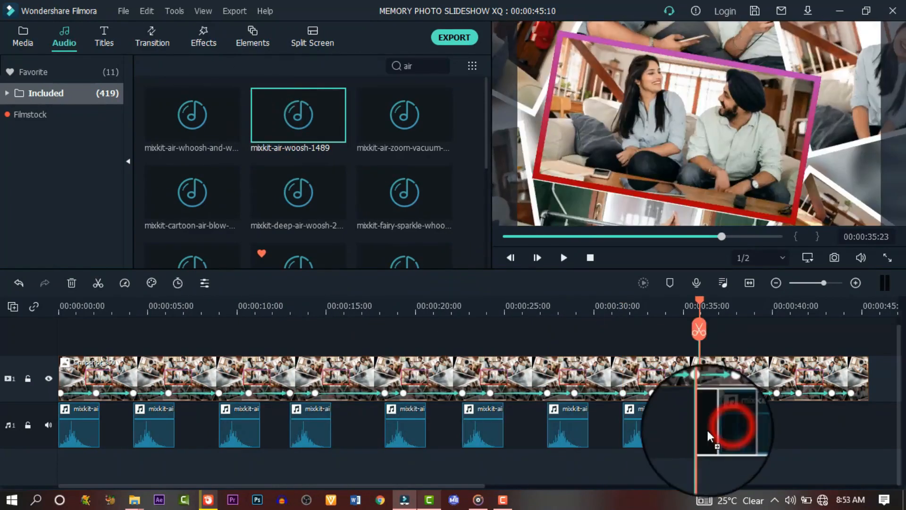
Place the mixkit-air-zoom-vacuum sound effect at the closing zoom near 00:00:43 and check the sounds in playback
{"action": "left_click_drag", "start_coordinate": [404, 115], "coordinate": [842, 424]}
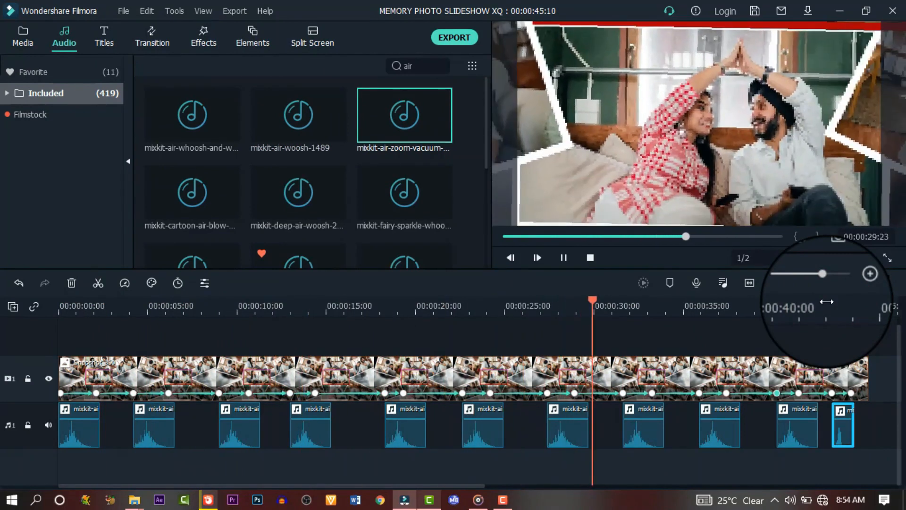
{"action": "key", "text": "space"}
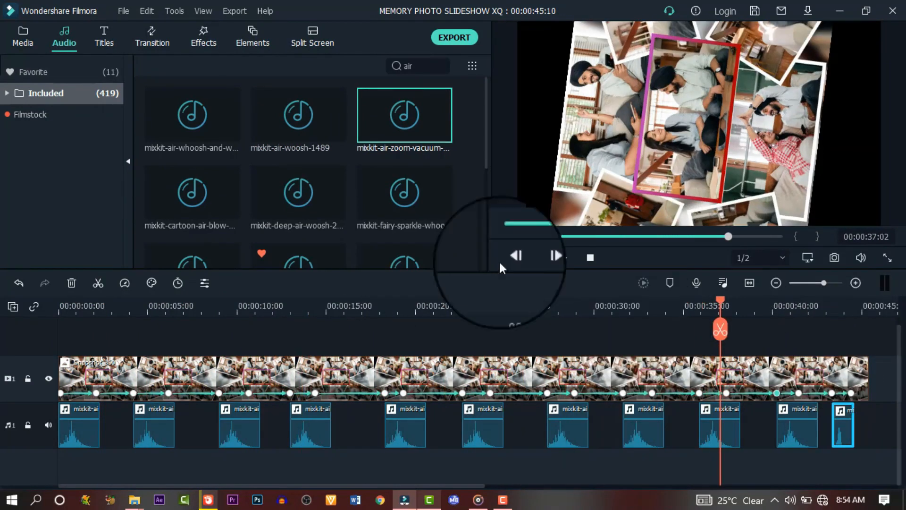
Preview tracks from the MUSIC SOUND folder and add "Back To The Future" on a second audio track from the slideshow's start
{"action": "left_click", "coordinate": [25, 41]}
{"action": "left_click", "coordinate": [46, 150]}
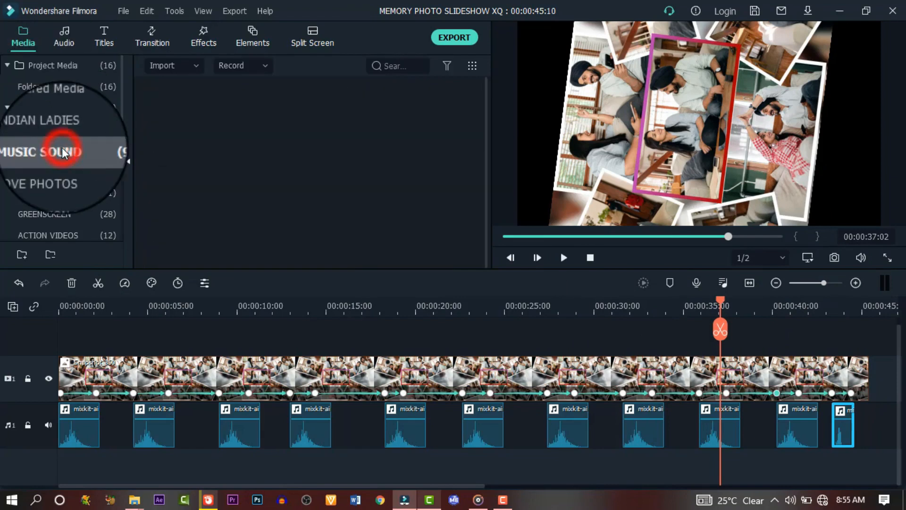
{"action": "left_click", "coordinate": [276, 128]}
{"action": "double_click", "coordinate": [275, 125]}
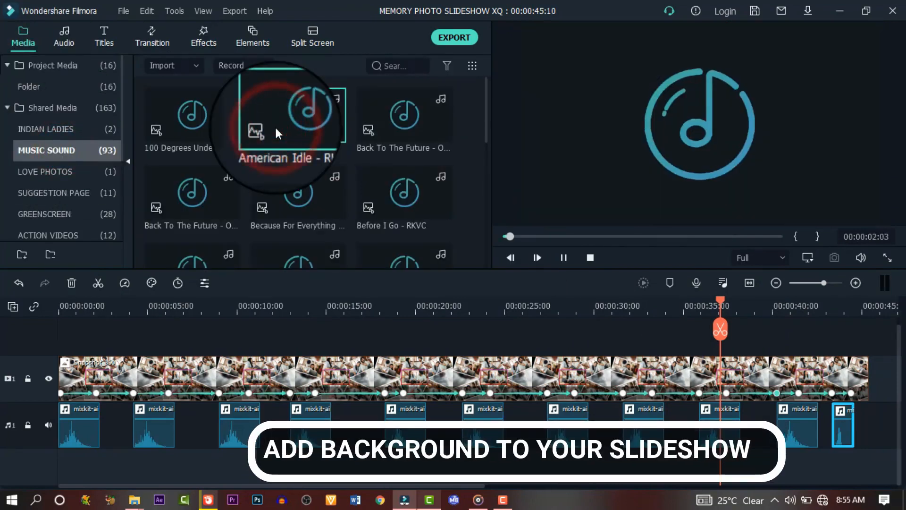
{"action": "left_click", "coordinate": [379, 124]}
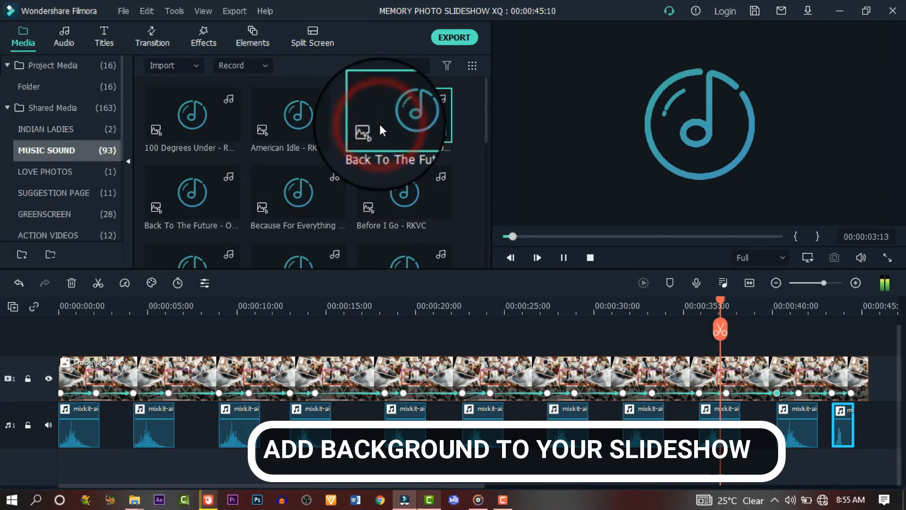
{"action": "left_click_drag", "start_coordinate": [381, 113], "coordinate": [46, 470]}
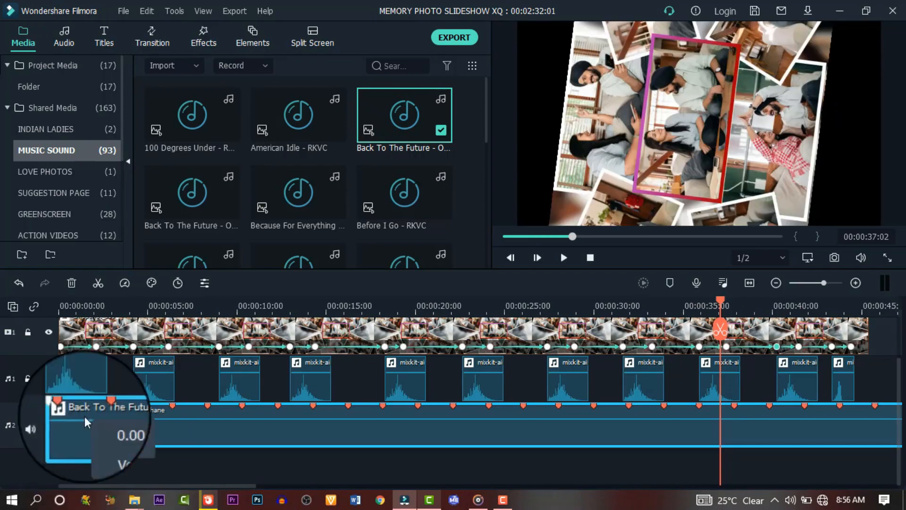
Split the background music where the collage clip ends at 00:00:45:10 and delete the excess part
{"action": "left_click_drag", "start_coordinate": [61, 424], "coordinate": [179, 444]}
{"action": "left_click_drag", "start_coordinate": [866, 306], "coordinate": [869, 306]}
{"action": "left_click", "coordinate": [880, 427]}
{"action": "left_click", "coordinate": [868, 330]}
{"action": "left_click", "coordinate": [72, 283]}
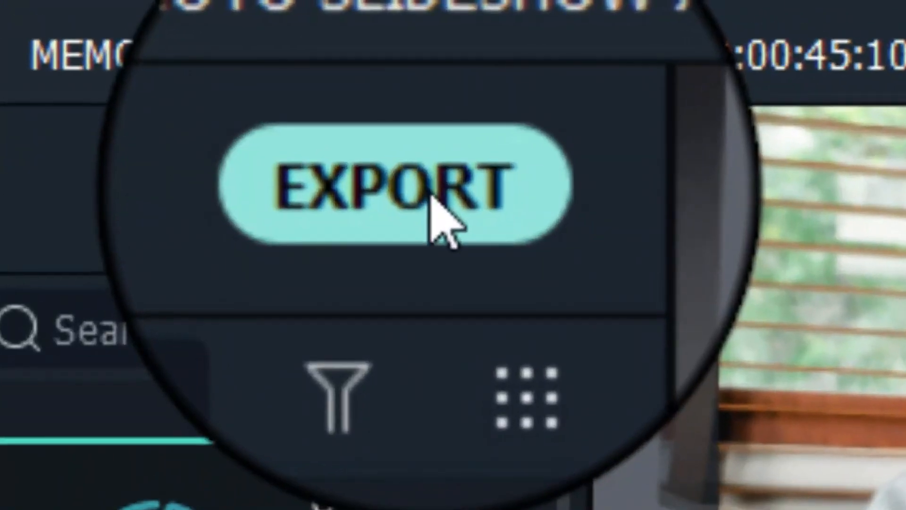
Open the export settings for the finished slideshow
{"action": "left_click", "coordinate": [430, 195]}
{"action": "left_click", "coordinate": [432, 198]}
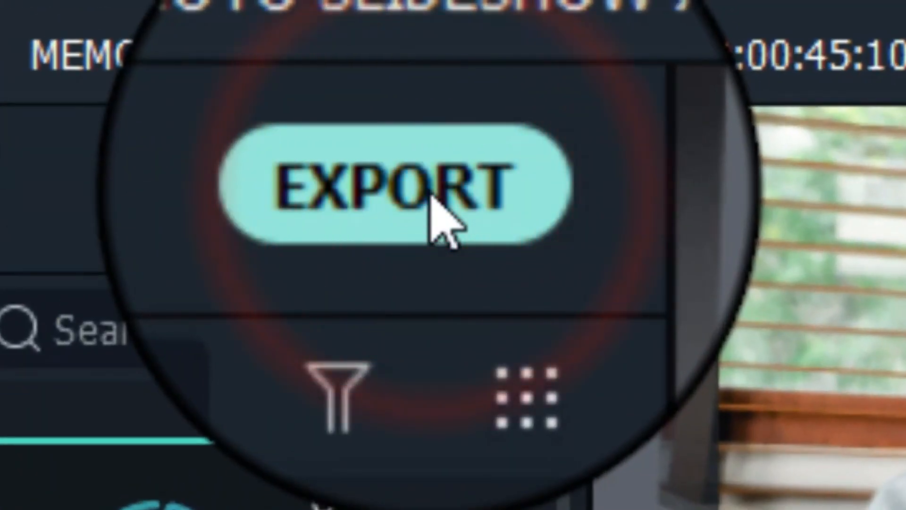